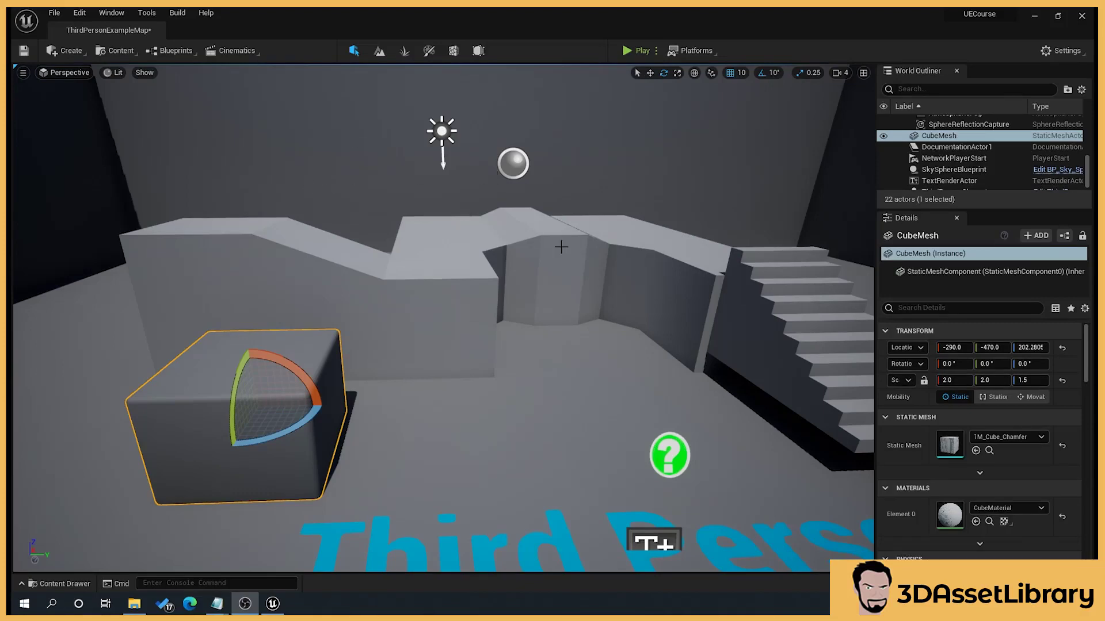
{"action": "right_click_drag", "start_coordinate": [343, 254], "coordinate": [265, 305]}
{"action": "mouse_move", "coordinate": [328, 411]}
{"action": "left_mouse_down"}
{"action": "mouse_move", "coordinate": [302, 426]}
{"action": "mouse_move", "coordinate": [328, 411]}
{"action": "left_mouse_up"}
{"action": "right_click_drag", "start_coordinate": [473, 334], "coordinate": [382, 293]}
{"action": "scroll", "coordinate": [473, 334], "scroll_direction": "up", "scroll_amount": 2}
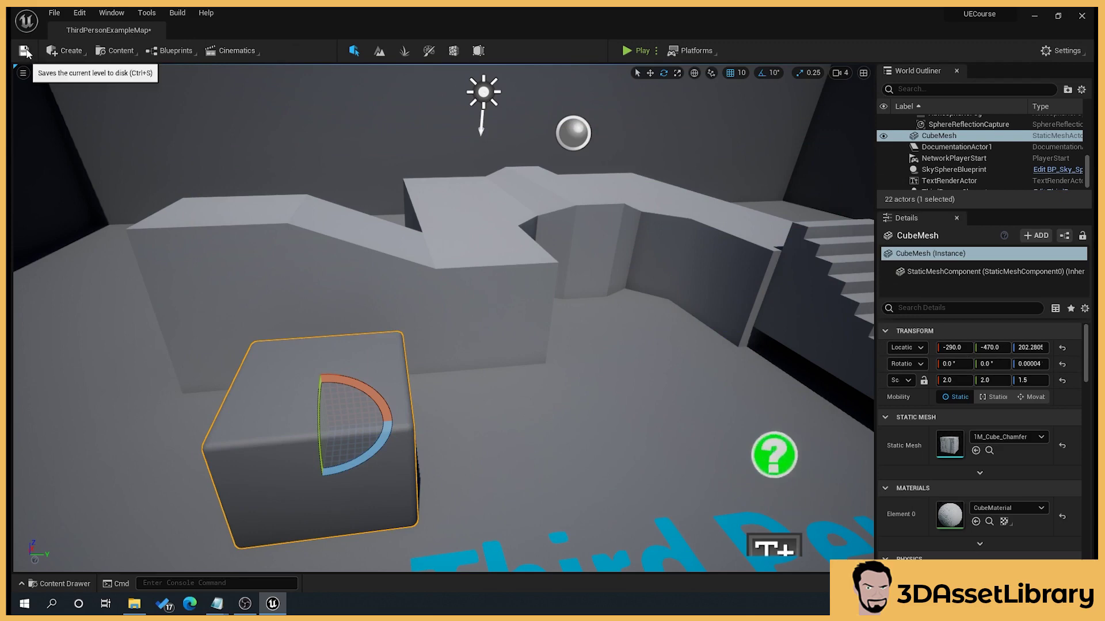
Step: Place a point light in the level beside the cube, in front of the walkway
{"action": "left_click", "coordinate": [68, 51]}
{"action": "mouse_move", "coordinate": [75, 80]}
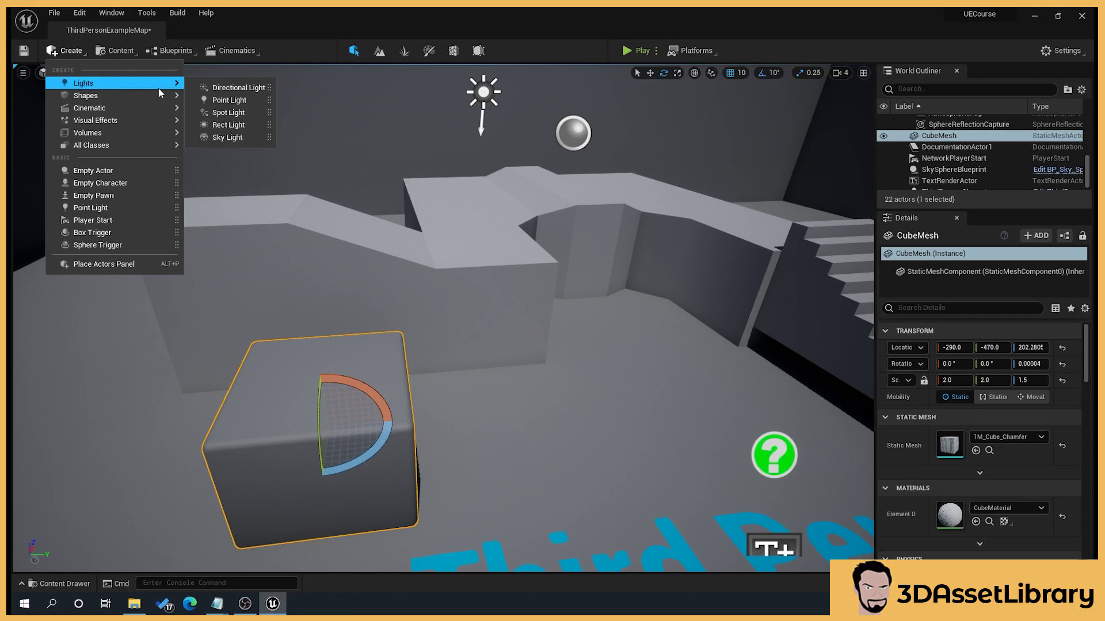
{"action": "mouse_move", "coordinate": [99, 94]}
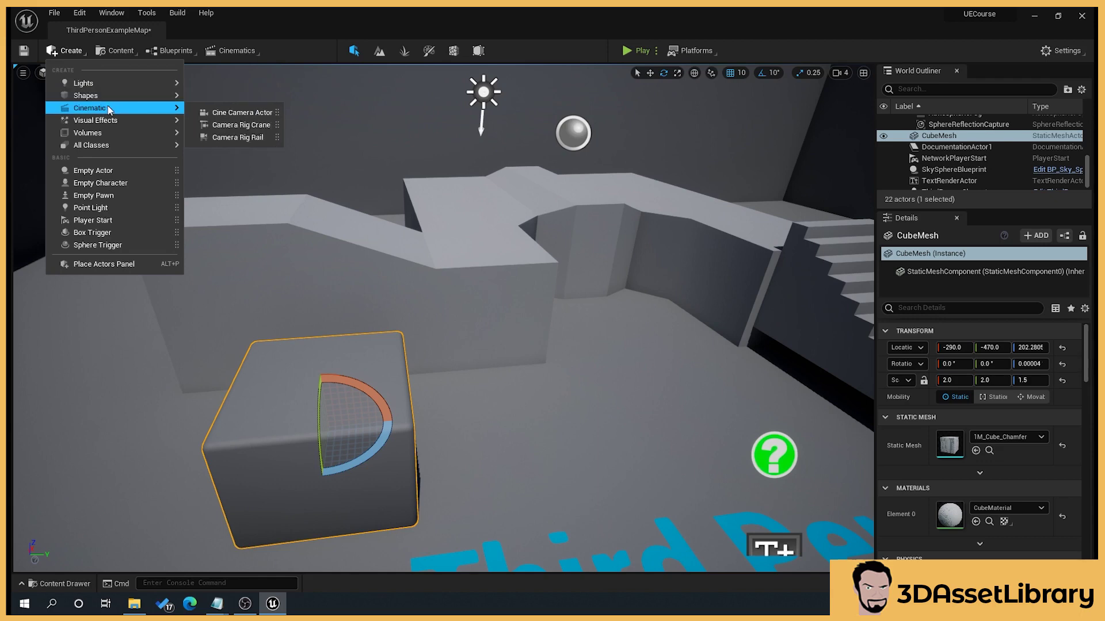
{"action": "mouse_move", "coordinate": [116, 149]}
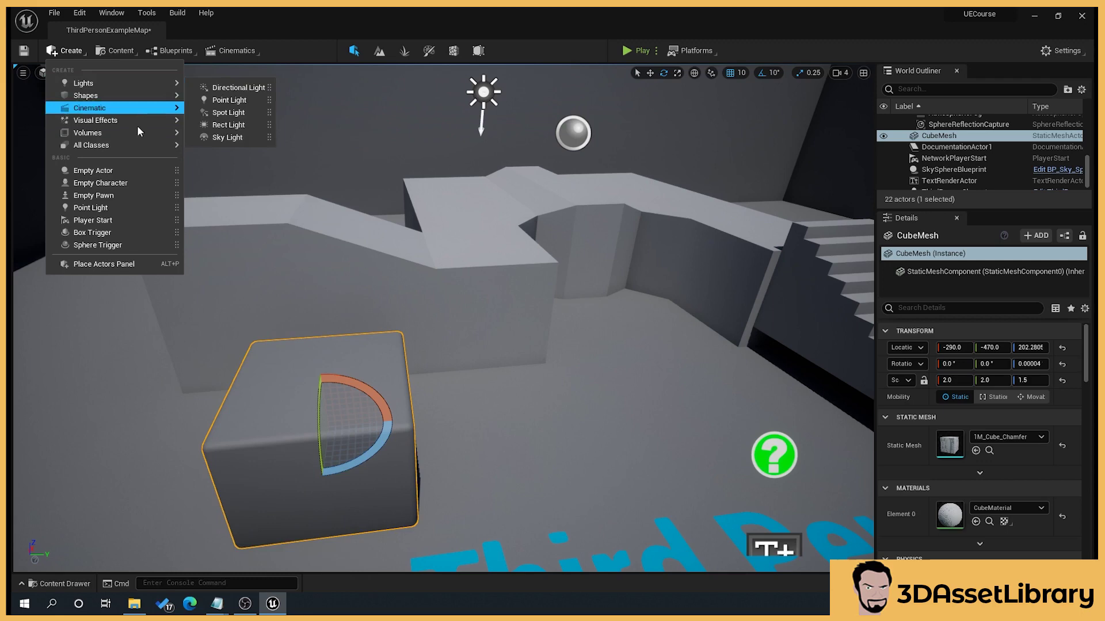
{"action": "mouse_move", "coordinate": [132, 82]}
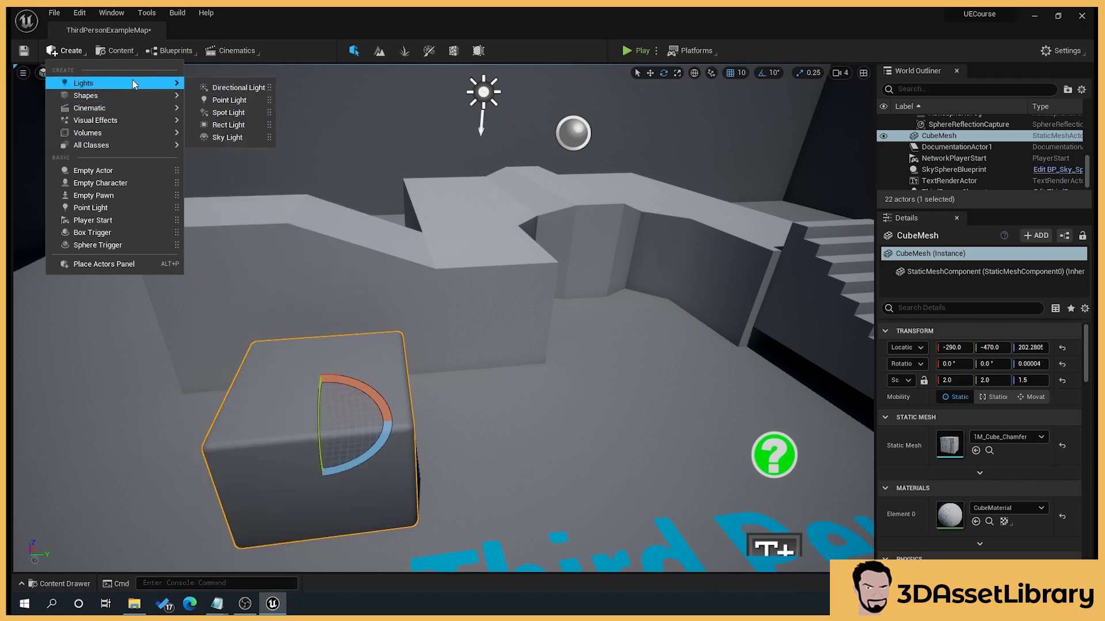
{"action": "left_click_drag", "start_coordinate": [254, 101], "coordinate": [233, 108]}
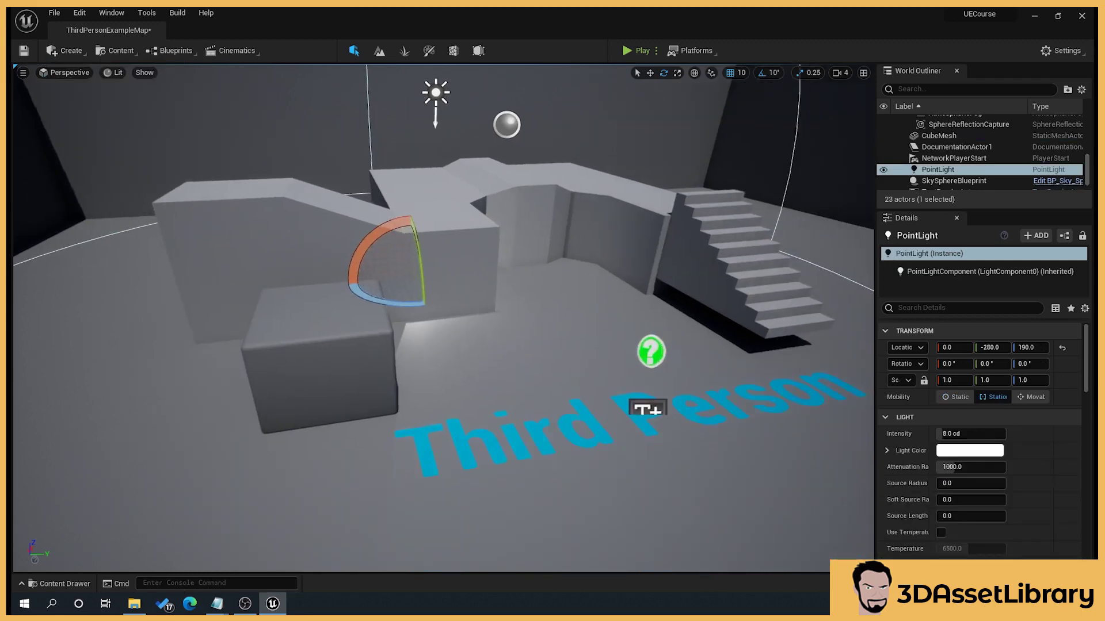
Step: Raise the point light above the walkway, and delete it from the level
{"action": "scroll", "coordinate": [465, 296], "scroll_direction": "down", "scroll_amount": 1}
{"action": "scroll", "coordinate": [464, 298], "scroll_direction": "up", "scroll_amount": 1}
{"action": "scroll", "coordinate": [464, 294], "scroll_direction": "down", "scroll_amount": 1}
{"action": "key", "text": "w"}
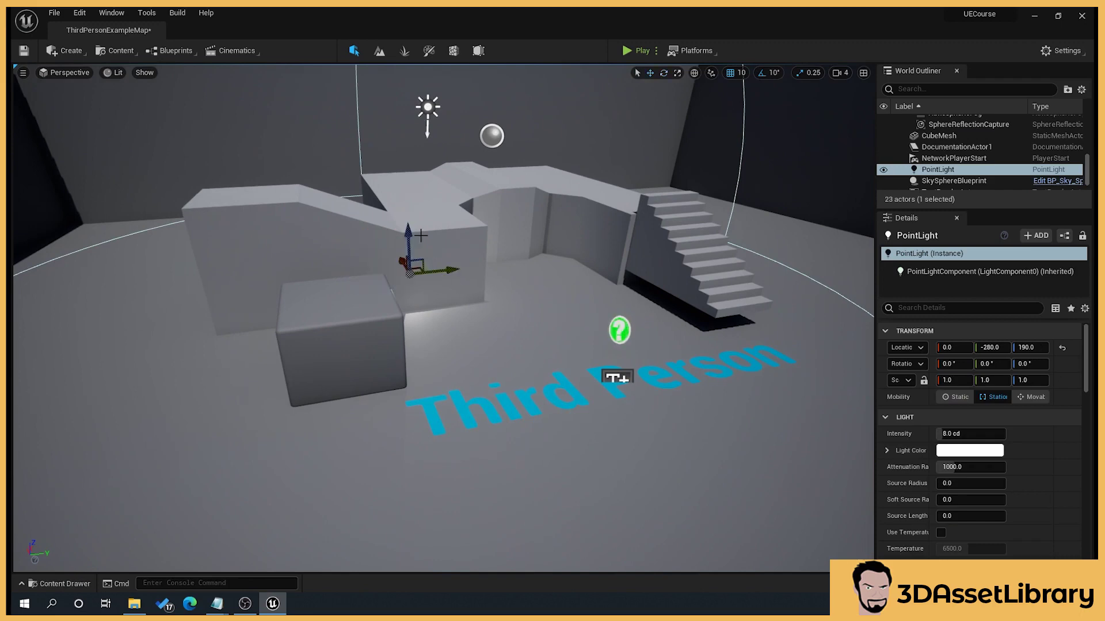
{"action": "left_click_drag", "start_coordinate": [406, 236], "coordinate": [397, 141]}
{"action": "left_click_drag", "start_coordinate": [397, 185], "coordinate": [440, 223]}
{"action": "left_click_drag", "start_coordinate": [663, 372], "coordinate": [609, 299]}
{"action": "key", "text": "Delete"}
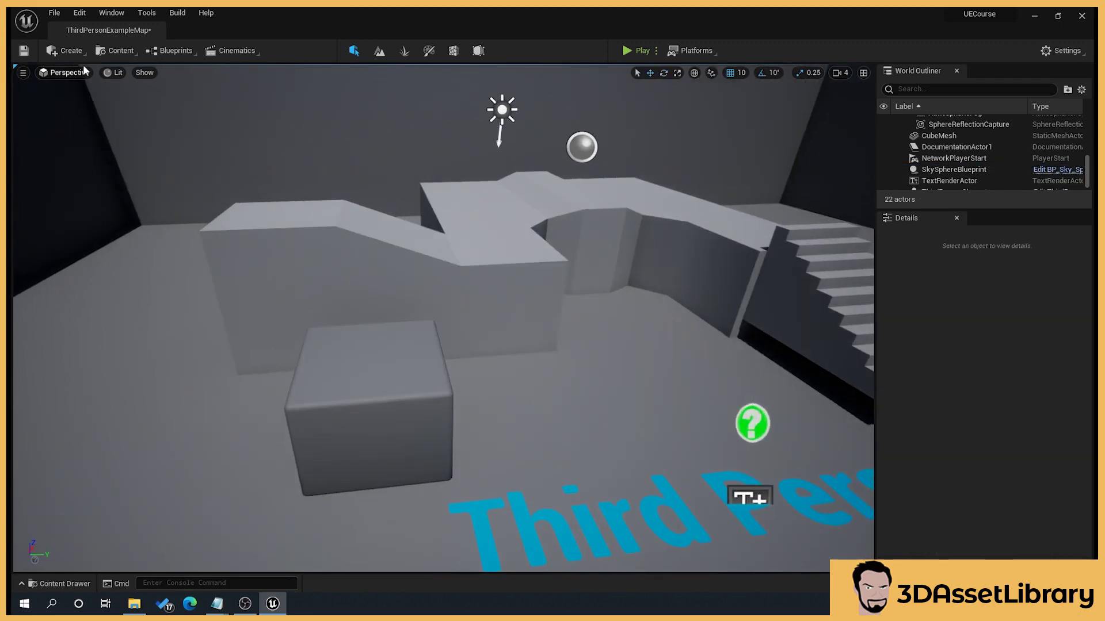
{"action": "left_click", "coordinate": [68, 51]}
{"action": "mouse_move", "coordinate": [77, 88]}
{"action": "mouse_move", "coordinate": [108, 98]}
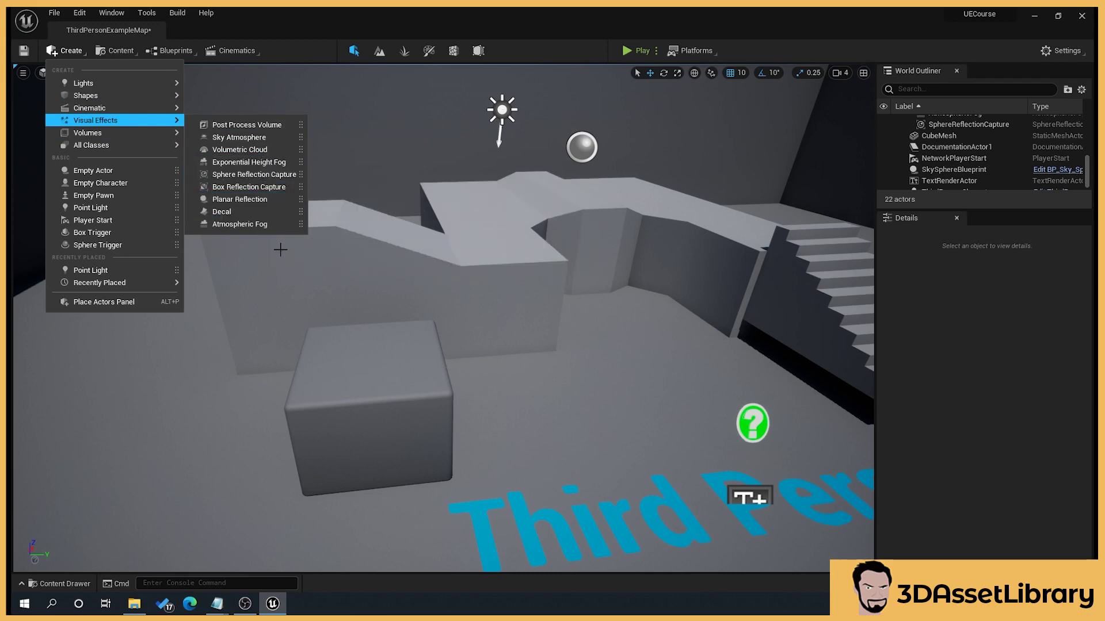
{"action": "mouse_move", "coordinate": [113, 146]}
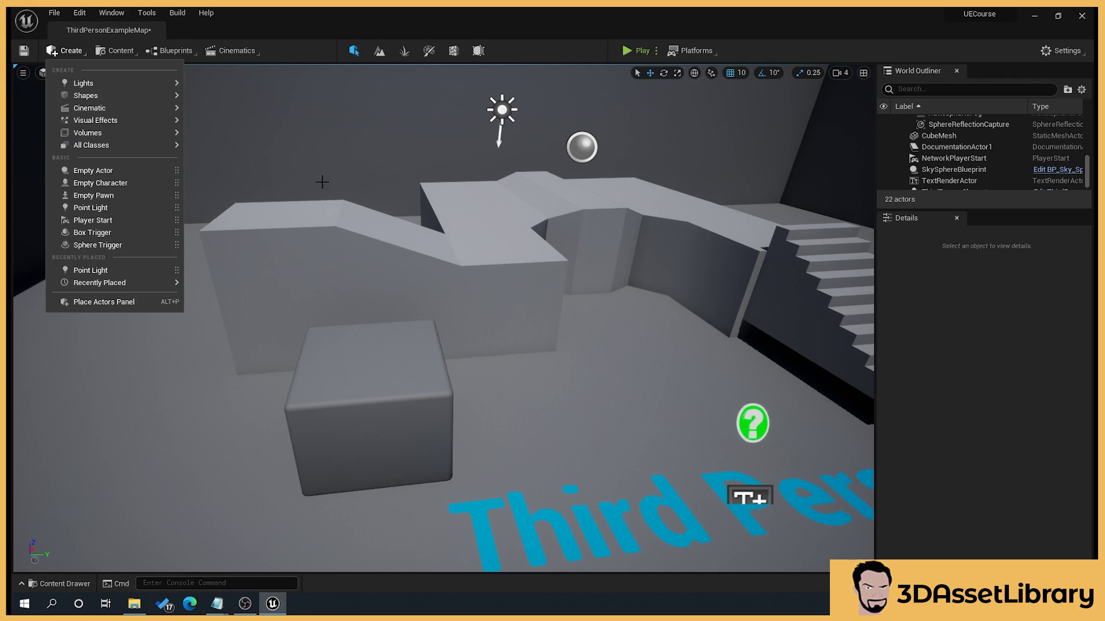
{"action": "mouse_move", "coordinate": [171, 137]}
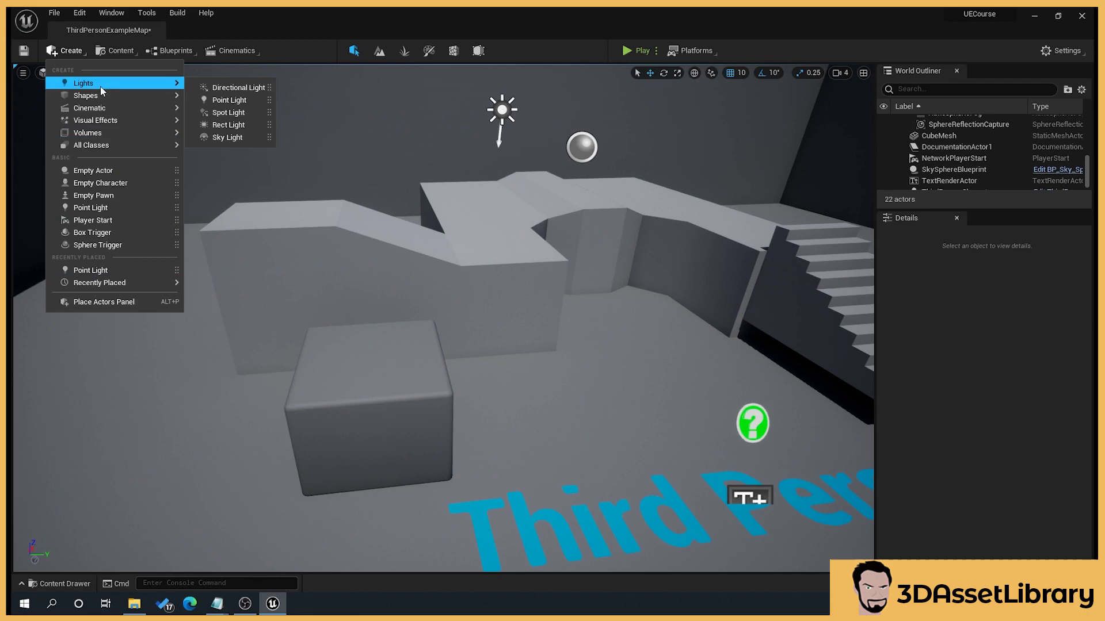
Step: Open Content Browser 1 as a floating window, reposition it over the viewport, and close it
{"action": "left_click", "coordinate": [133, 51]}
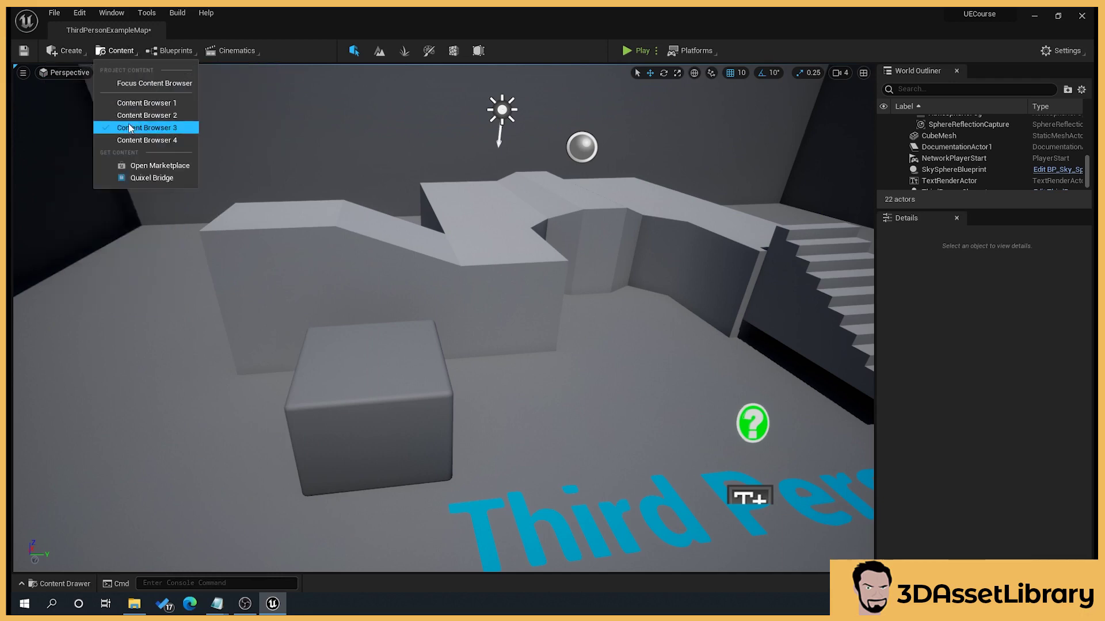
{"action": "left_click", "coordinate": [137, 104]}
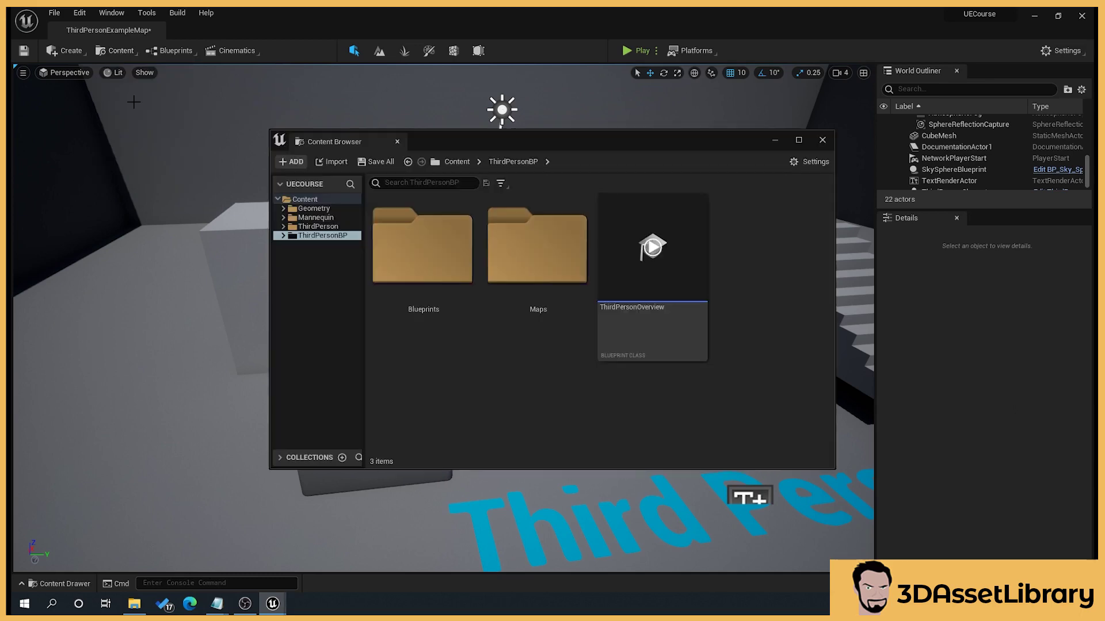
{"action": "left_click_drag", "start_coordinate": [596, 144], "coordinate": [543, 150]}
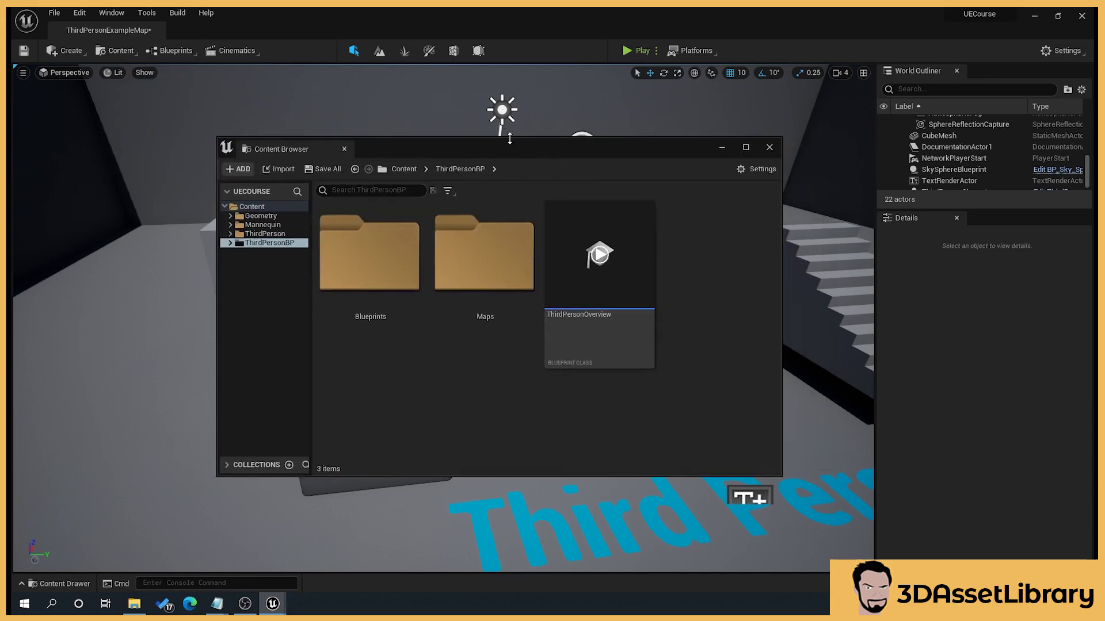
{"action": "left_click_drag", "start_coordinate": [507, 155], "coordinate": [515, 194]}
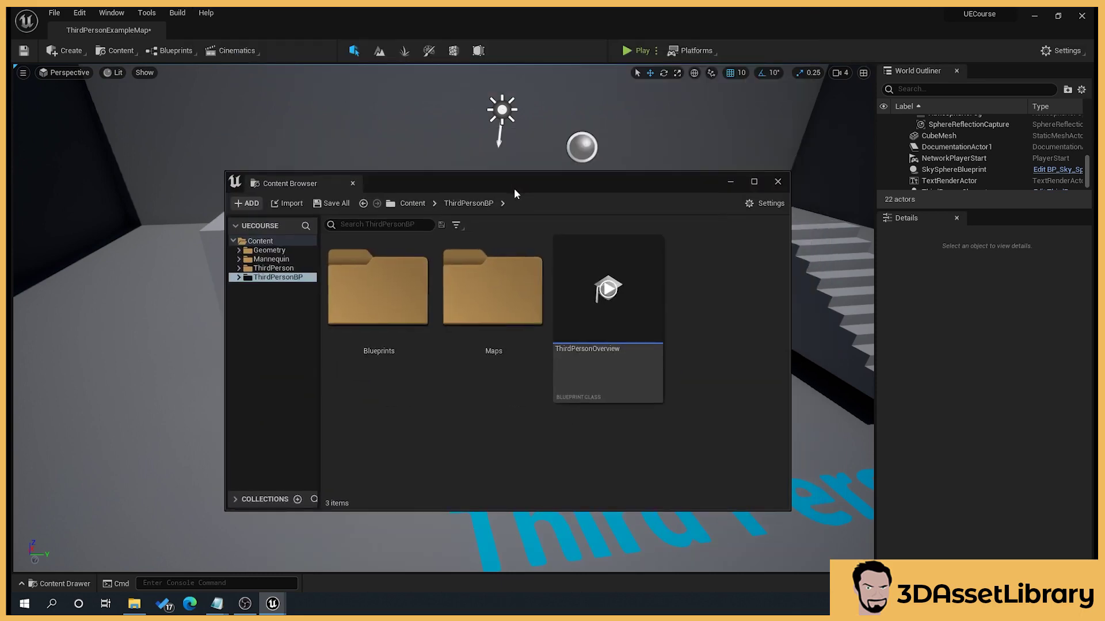
{"action": "left_click", "coordinate": [778, 183]}
Step: Examine the Blueprint class, level blueprint and game mode options, and the options for adding level and master sequences
{"action": "left_click", "coordinate": [179, 52]}
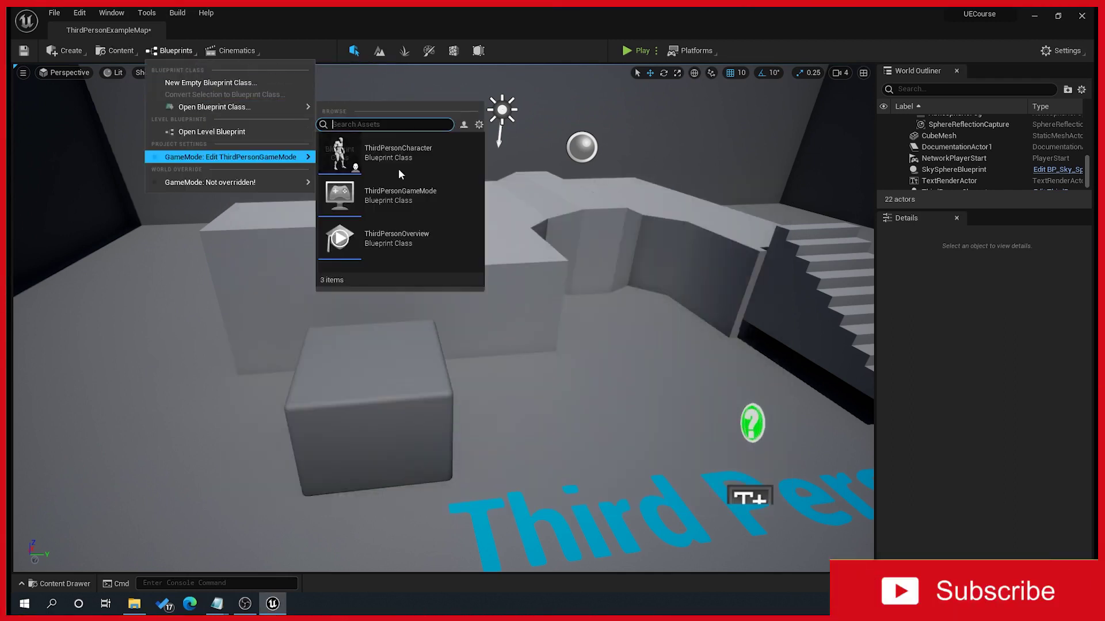
{"action": "right_click_drag", "start_coordinate": [745, 202], "coordinate": [746, 176]}
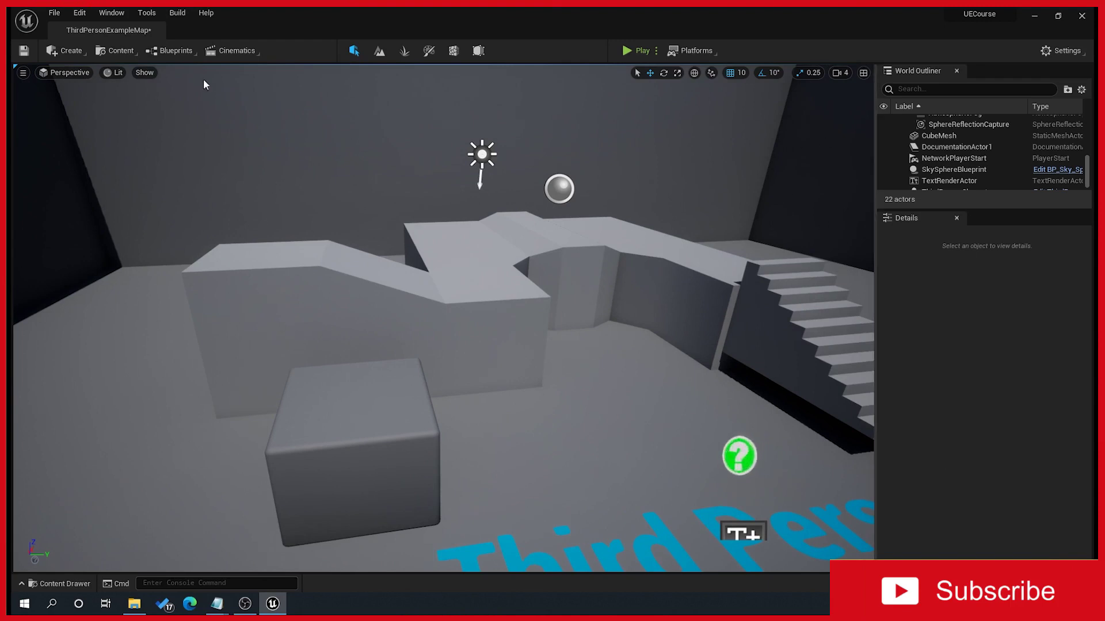
{"action": "left_click", "coordinate": [170, 51]}
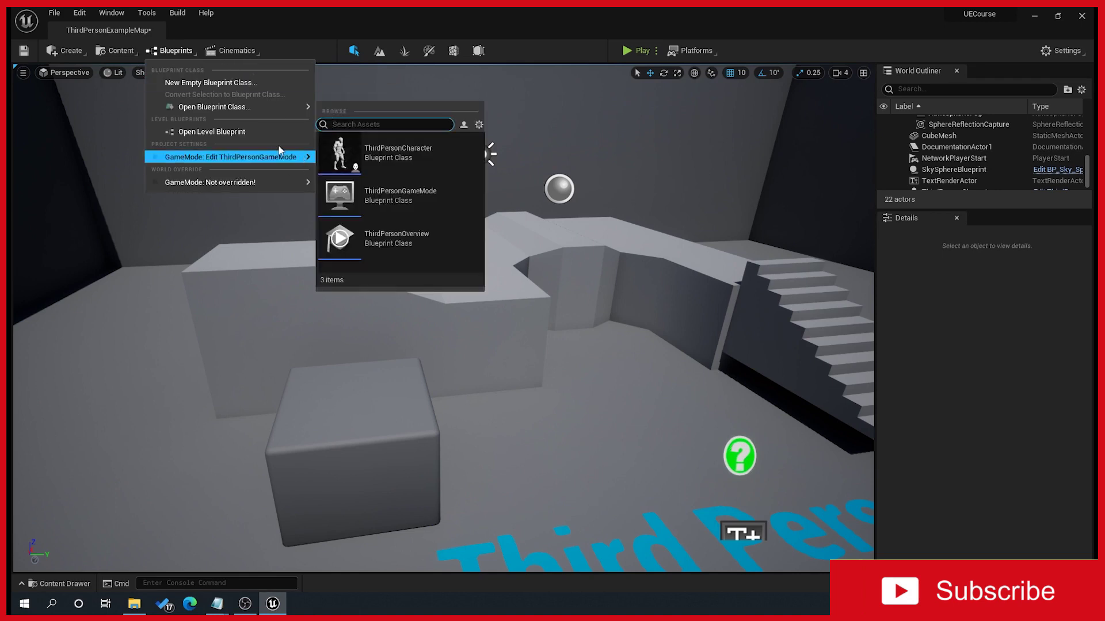
{"action": "mouse_move", "coordinate": [203, 107]}
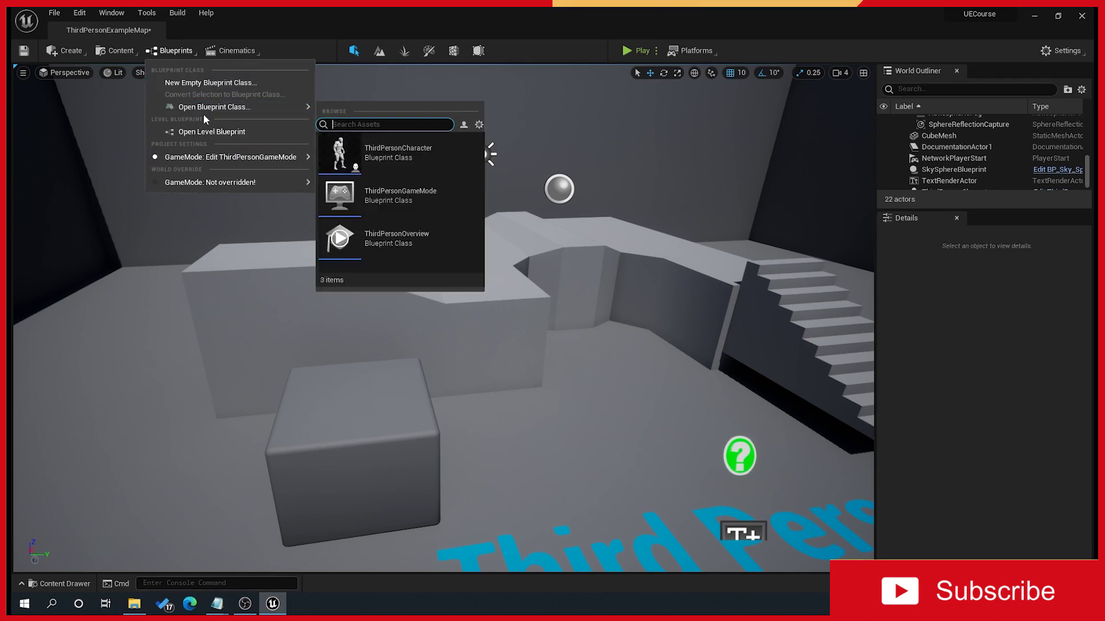
{"action": "left_click", "coordinate": [227, 52]}
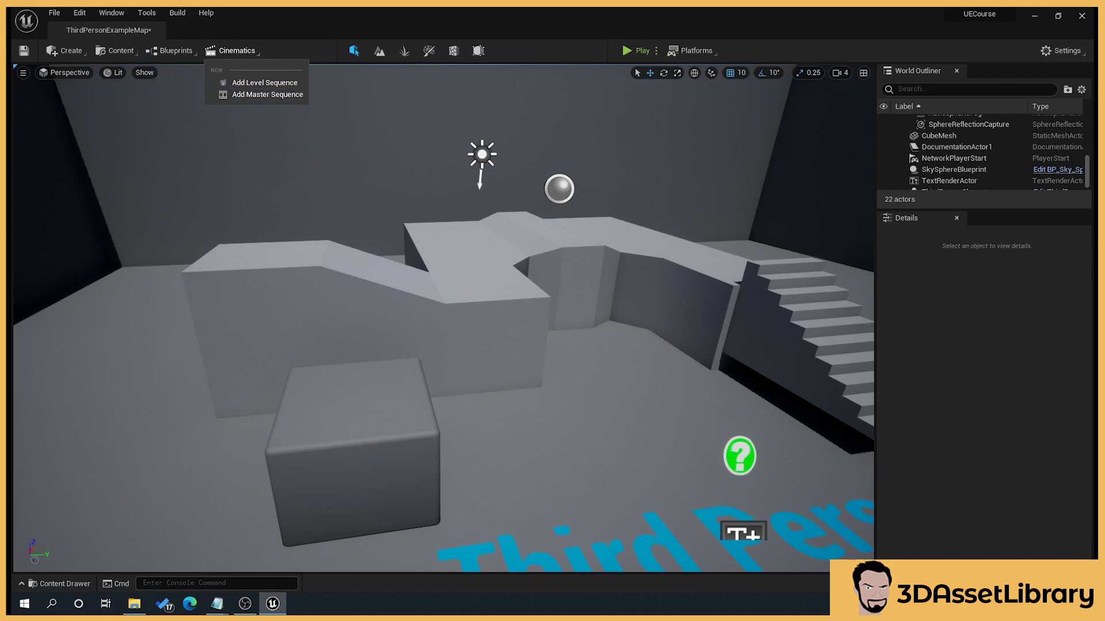
{"action": "key", "text": "alt+Tab"}
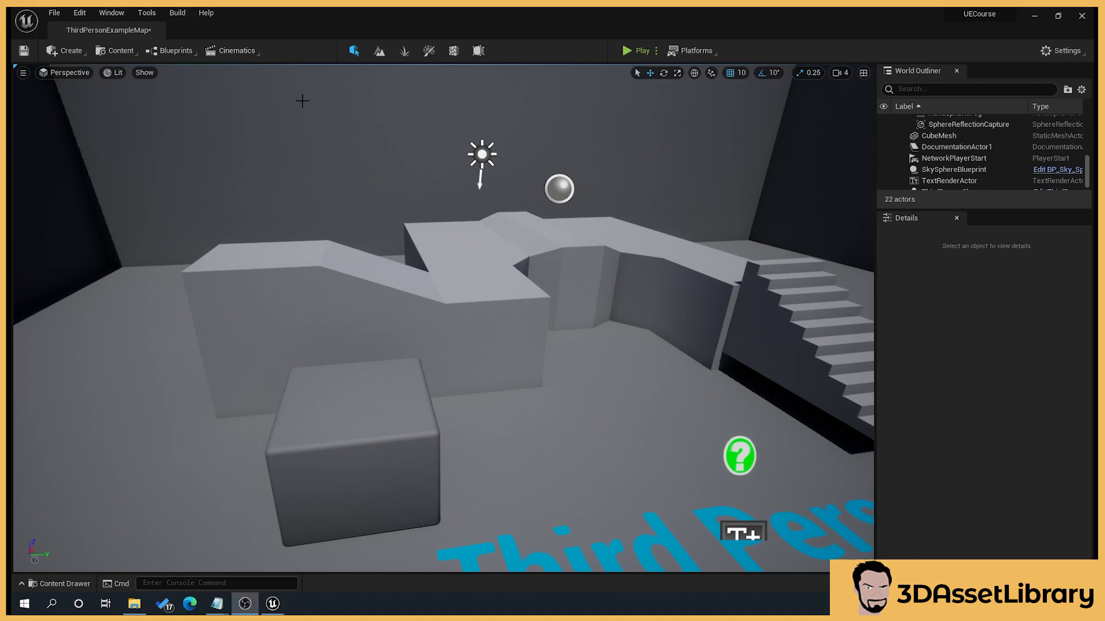
{"action": "left_click", "coordinate": [251, 51]}
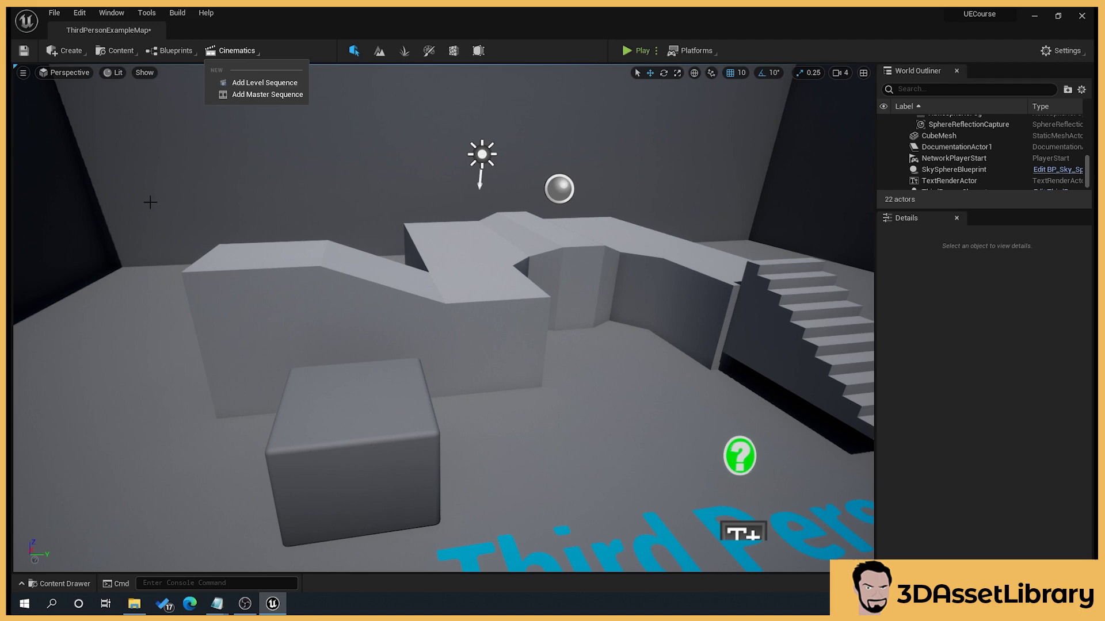
{"action": "mouse_move", "coordinate": [150, 202]}
{"action": "right_mouse_down"}
{"action": "mouse_move", "coordinate": [115, 166]}
{"action": "mouse_move", "coordinate": [225, 245]}
{"action": "mouse_move", "coordinate": [167, 205]}
{"action": "right_mouse_up"}
{"action": "key", "text": "d"}
{"action": "left_click", "coordinate": [237, 51]}
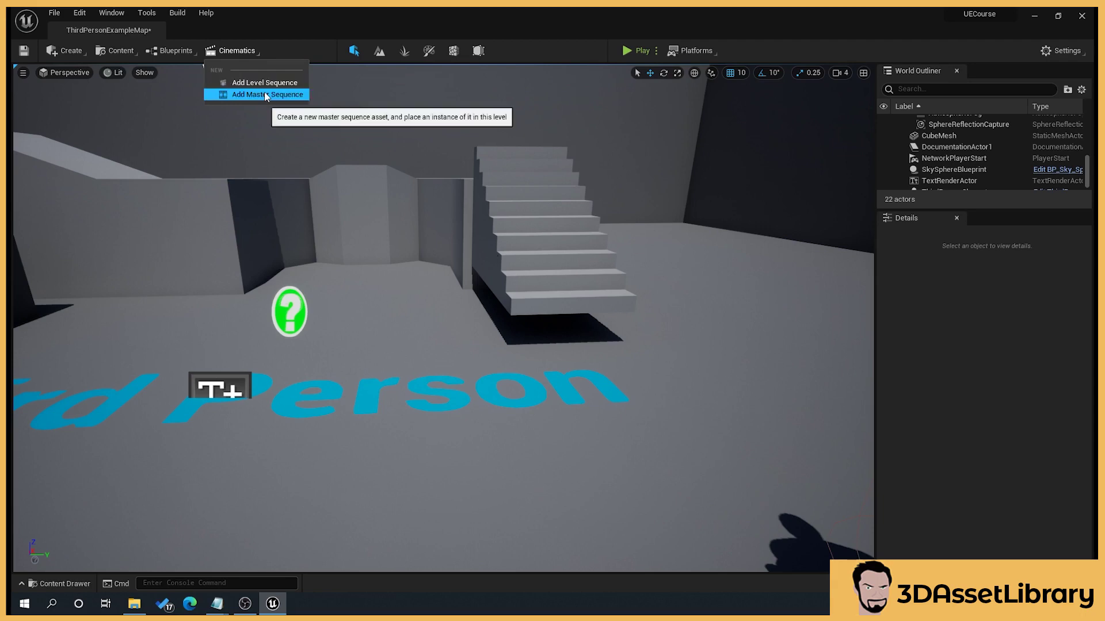
{"action": "right_click_drag", "start_coordinate": [472, 321], "coordinate": [464, 321]}
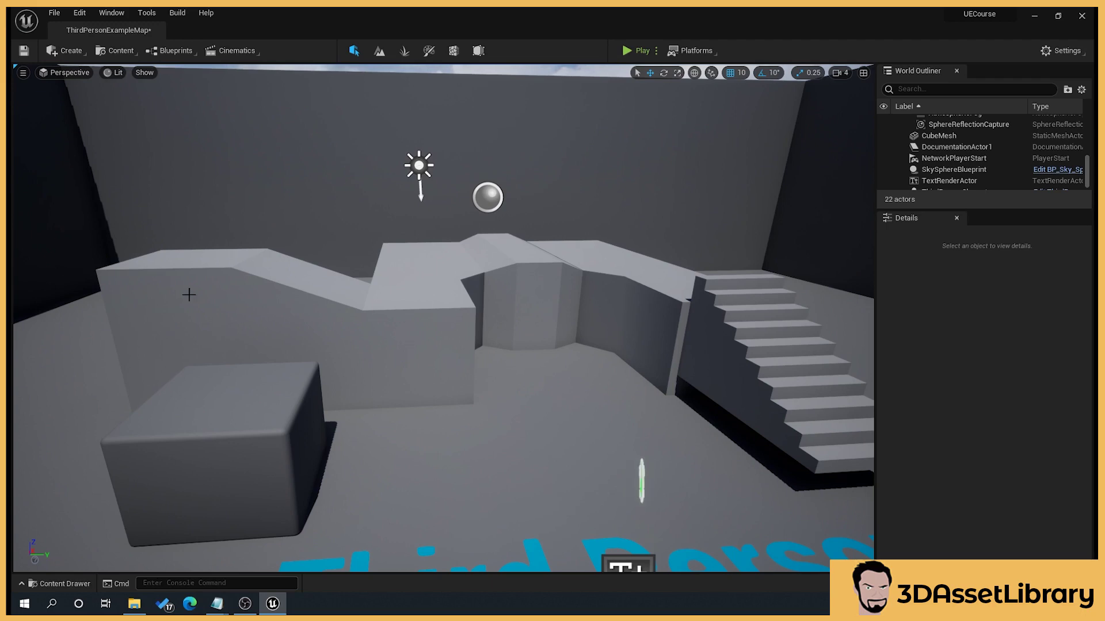
{"action": "left_click", "coordinate": [236, 50]}
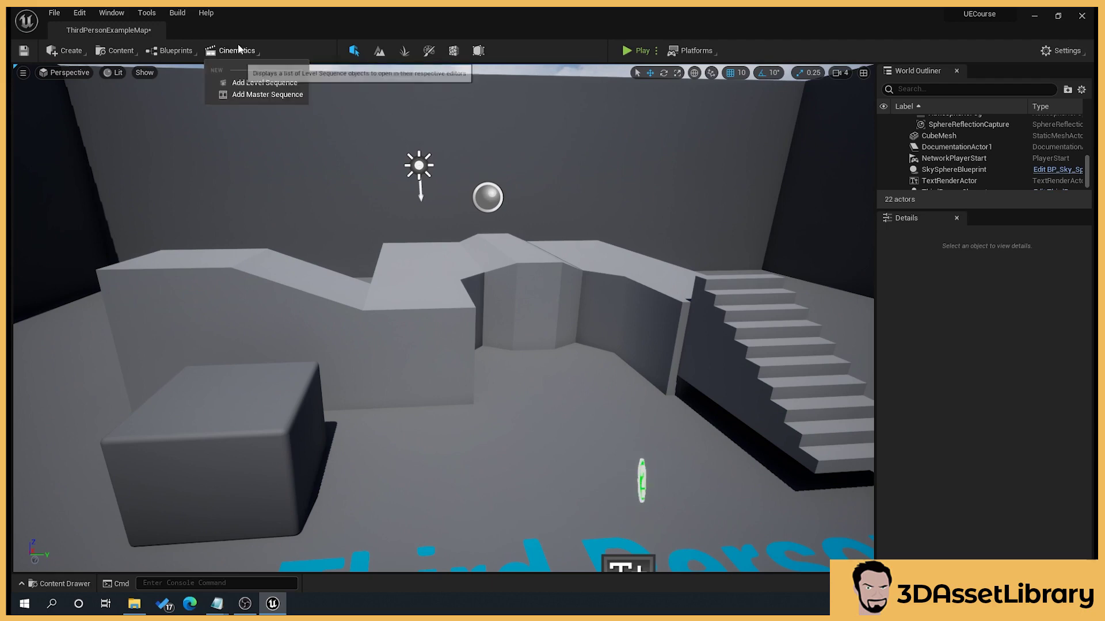
{"action": "left_click_drag", "start_coordinate": [363, 163], "coordinate": [374, 179]}
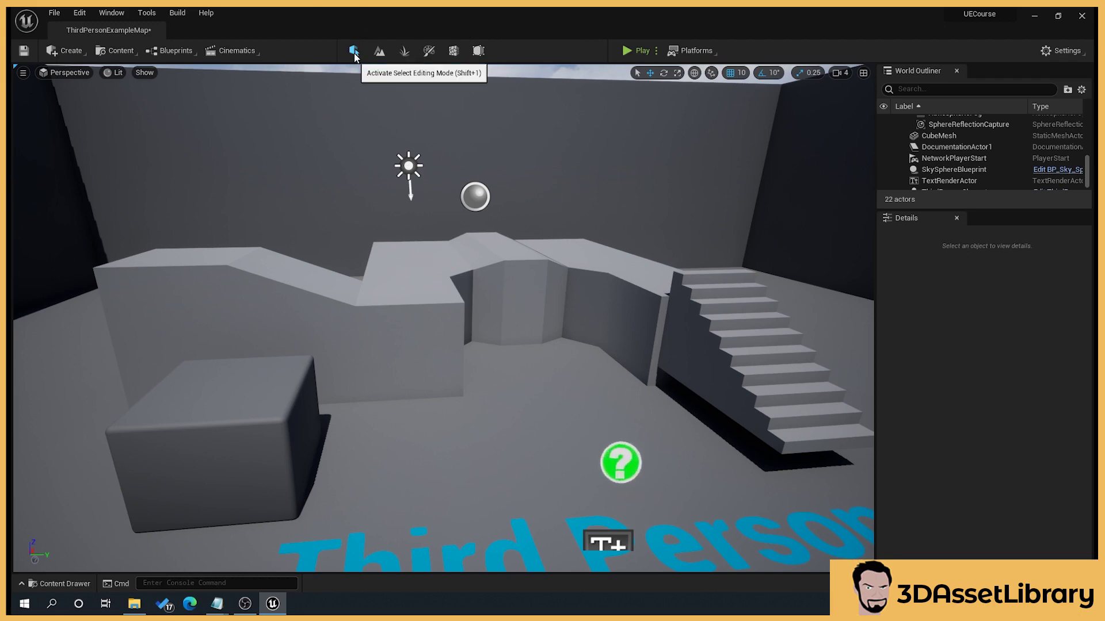
Step: Select the walkway's ramp mesh, raise it vertically, and lower it back to its original height
{"action": "left_click", "coordinate": [327, 333]}
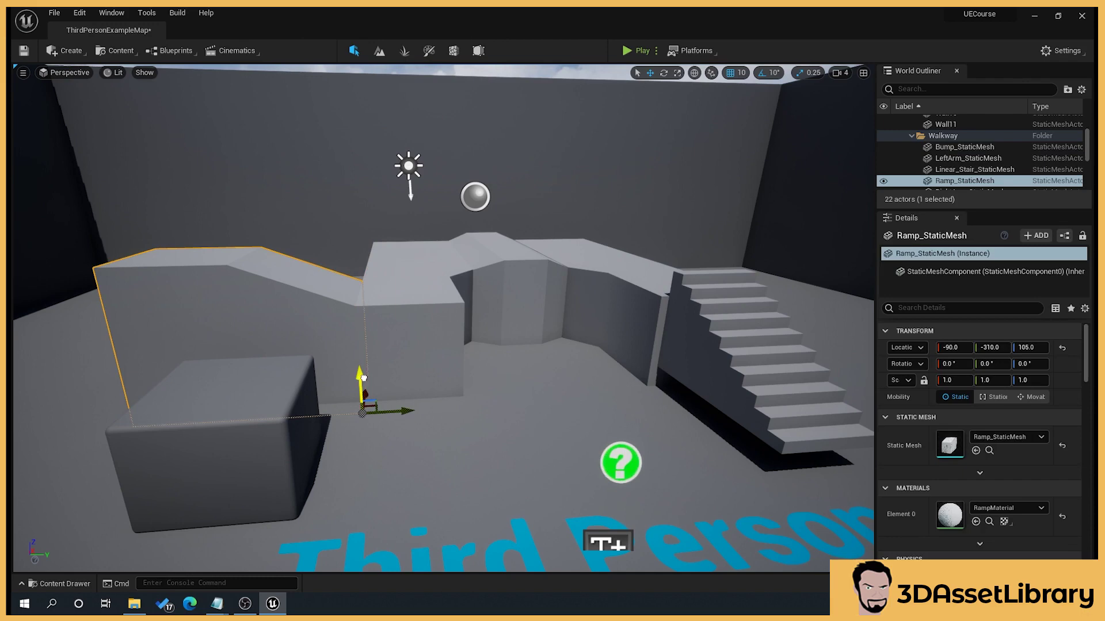
{"action": "left_click_drag", "start_coordinate": [364, 377], "coordinate": [364, 347]}
{"action": "left_click_drag", "start_coordinate": [427, 324], "coordinate": [412, 295]}
{"action": "left_click_drag", "start_coordinate": [381, 368], "coordinate": [379, 404]}
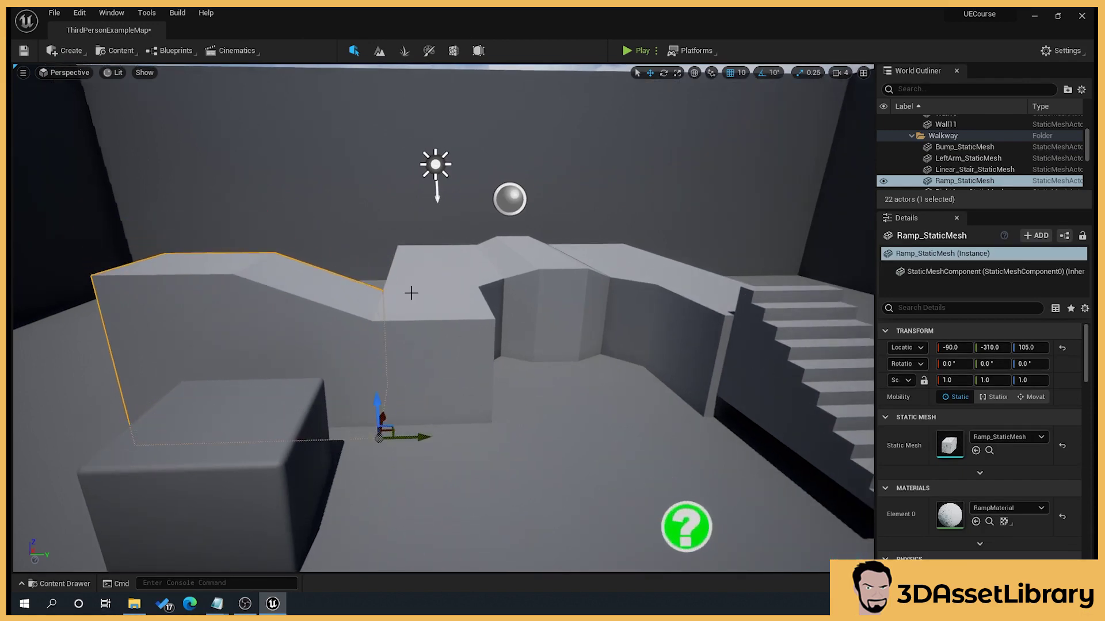
Step: Switch to Landscape editing mode and inspect the new landscape's preview grid around the walled level
{"action": "left_click", "coordinate": [379, 51]}
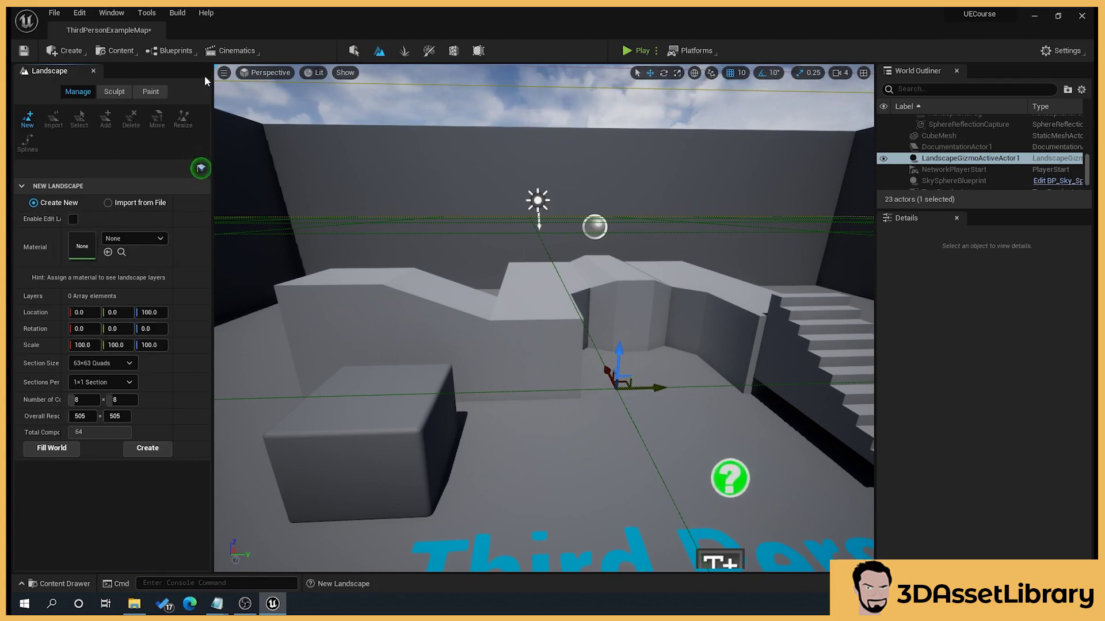
{"action": "scroll", "coordinate": [511, 390], "scroll_direction": "down", "scroll_amount": 10}
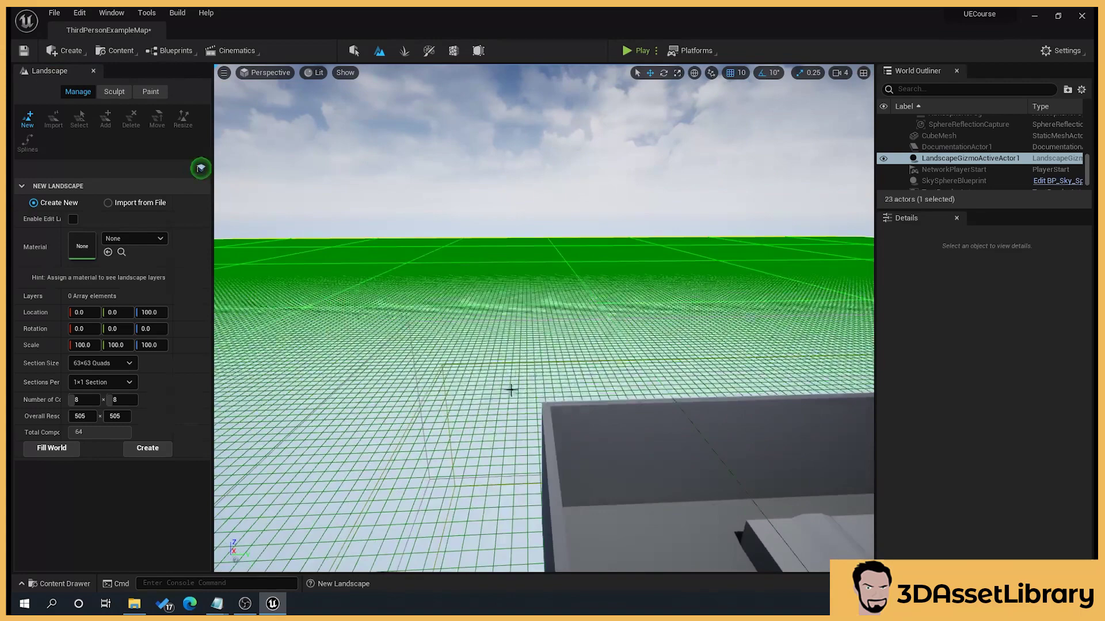
{"action": "right_click_drag", "start_coordinate": [483, 396], "coordinate": [486, 400]}
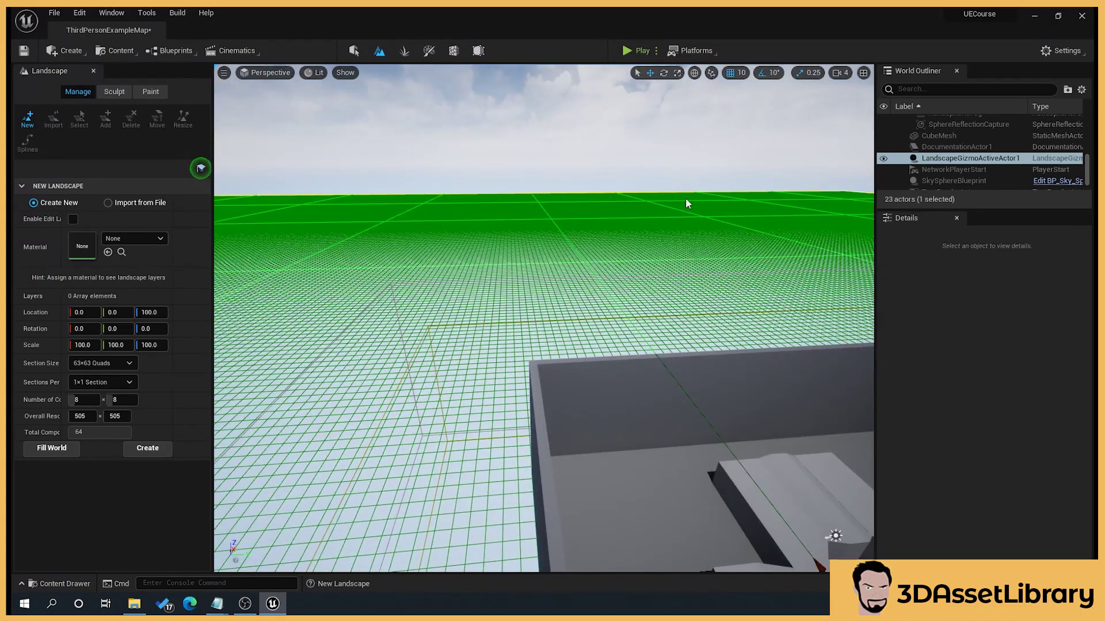
{"action": "scroll", "coordinate": [379, 181], "scroll_direction": "down", "scroll_amount": 5}
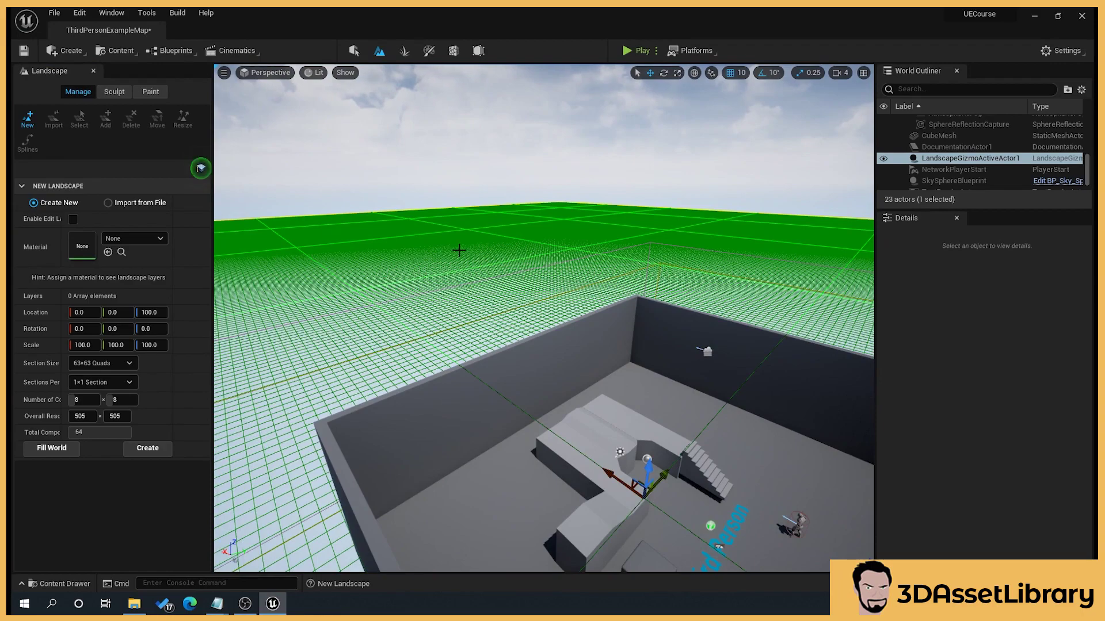
{"action": "scroll", "coordinate": [458, 249], "scroll_direction": "up", "scroll_amount": 5}
{"action": "scroll", "coordinate": [323, 153], "scroll_direction": "down", "scroll_amount": 3}
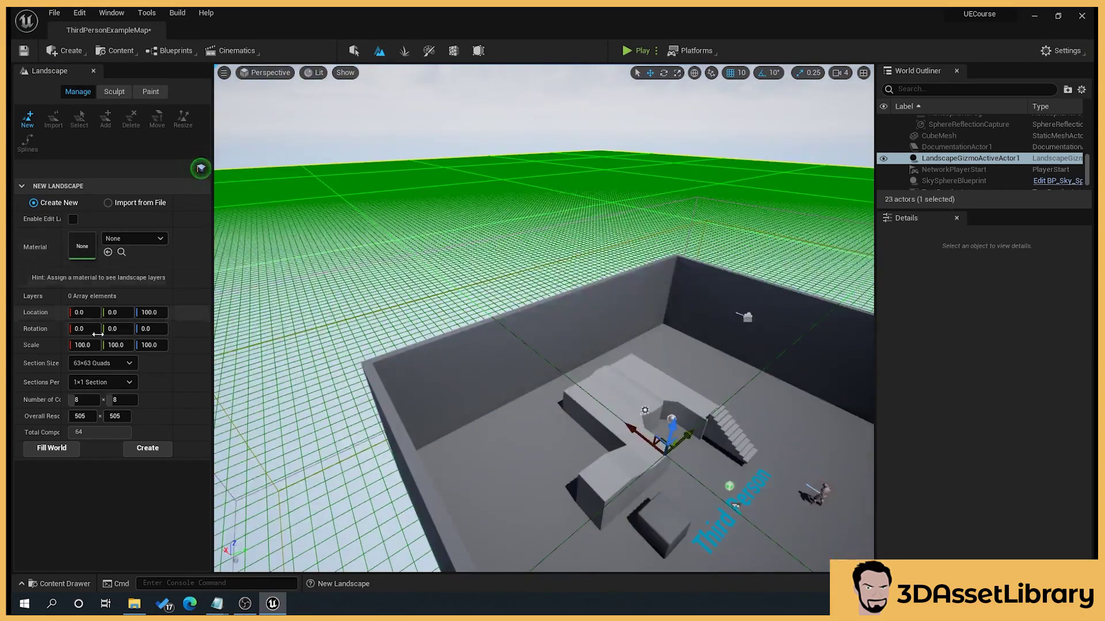
Step: Set the new landscape's section size to 15×15 quads
{"action": "left_click", "coordinate": [109, 363]}
{"action": "left_click", "coordinate": [92, 389]}
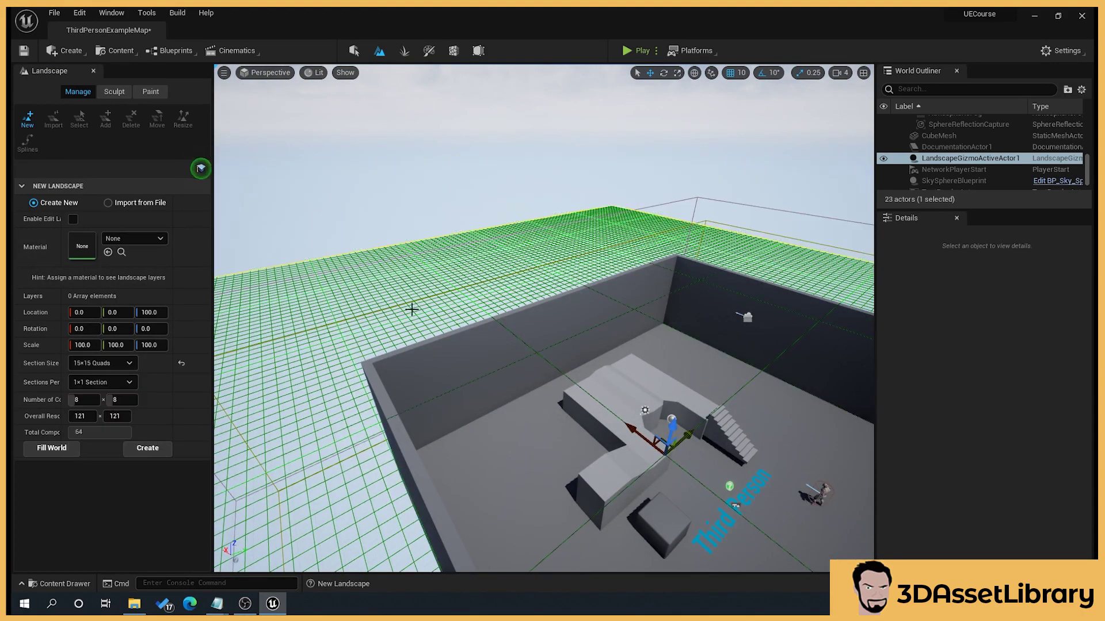
{"action": "scroll", "coordinate": [412, 310], "scroll_direction": "up", "scroll_amount": 4}
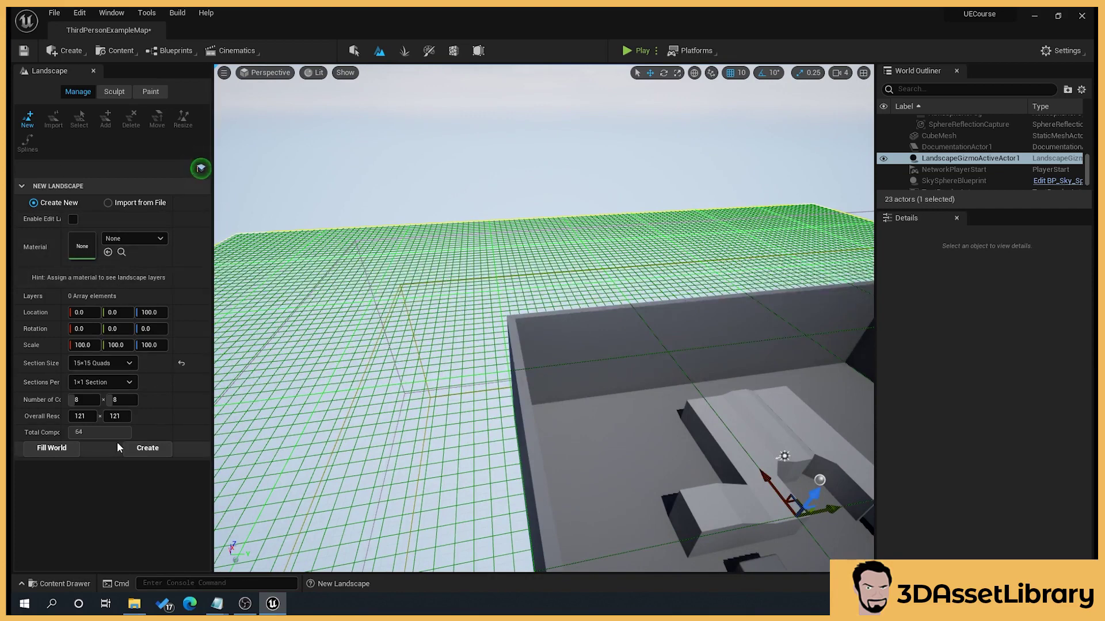
Step: Examine the Landscape mode's Sculpt tools and its Paint tools
{"action": "left_click", "coordinate": [112, 92]}
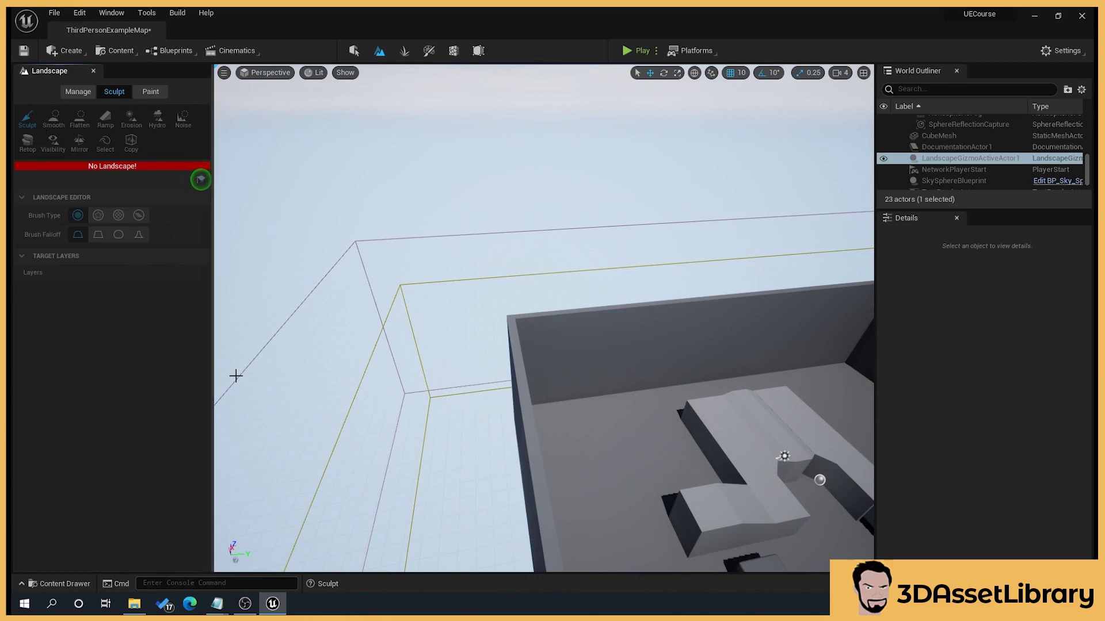
{"action": "left_click", "coordinate": [159, 99]}
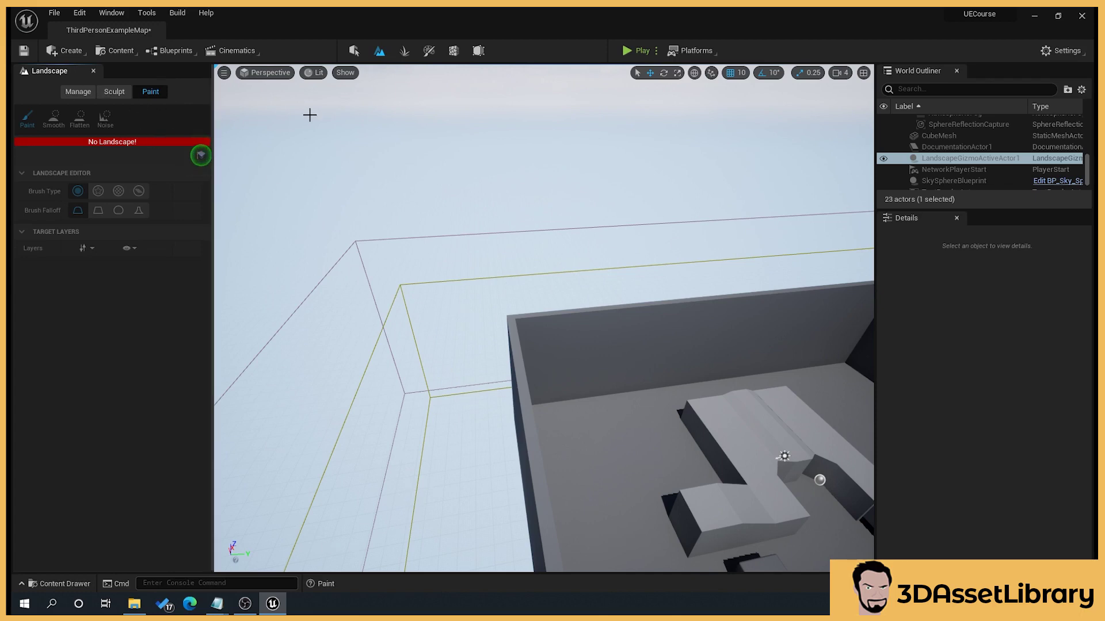
Step: Switch to Foliage editing mode and inspect the floor and walkway inside the arena with its Paint options shown
{"action": "left_click", "coordinate": [405, 51]}
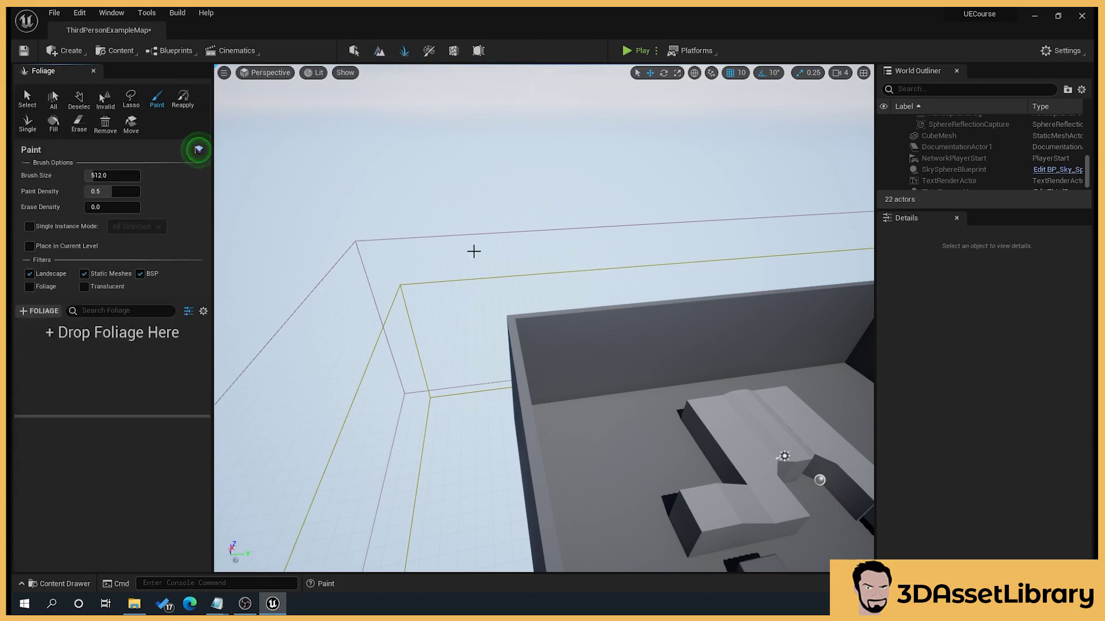
{"action": "right_click_drag", "start_coordinate": [474, 250], "coordinate": [514, 281]}
{"action": "right_click_drag", "start_coordinate": [401, 338], "coordinate": [370, 321]}
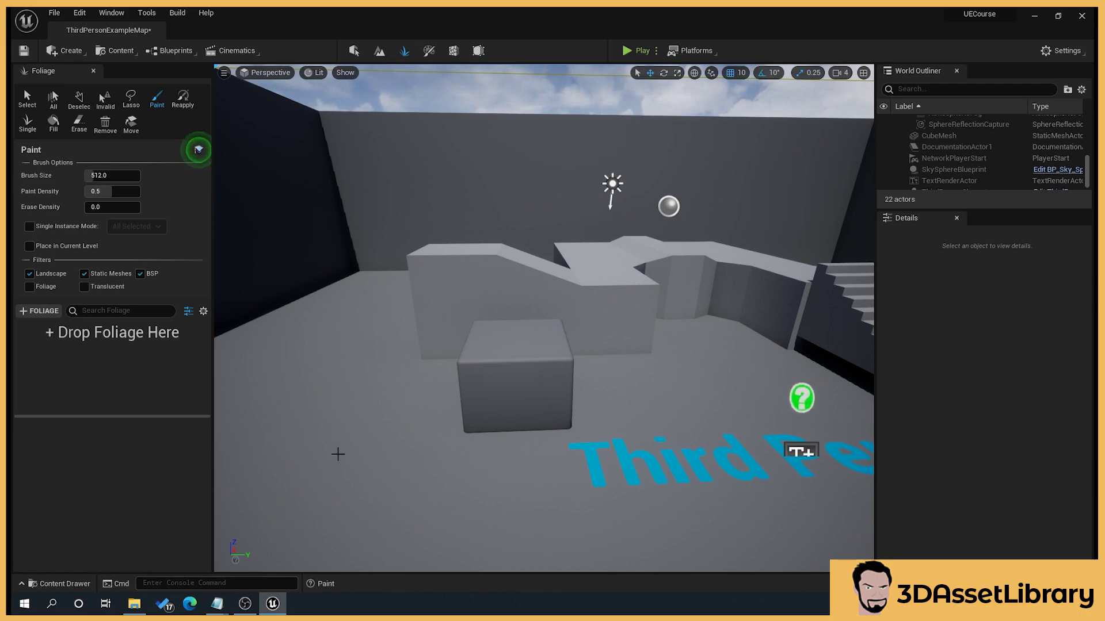
{"action": "middle_click_drag", "start_coordinate": [324, 389], "coordinate": [279, 382]}
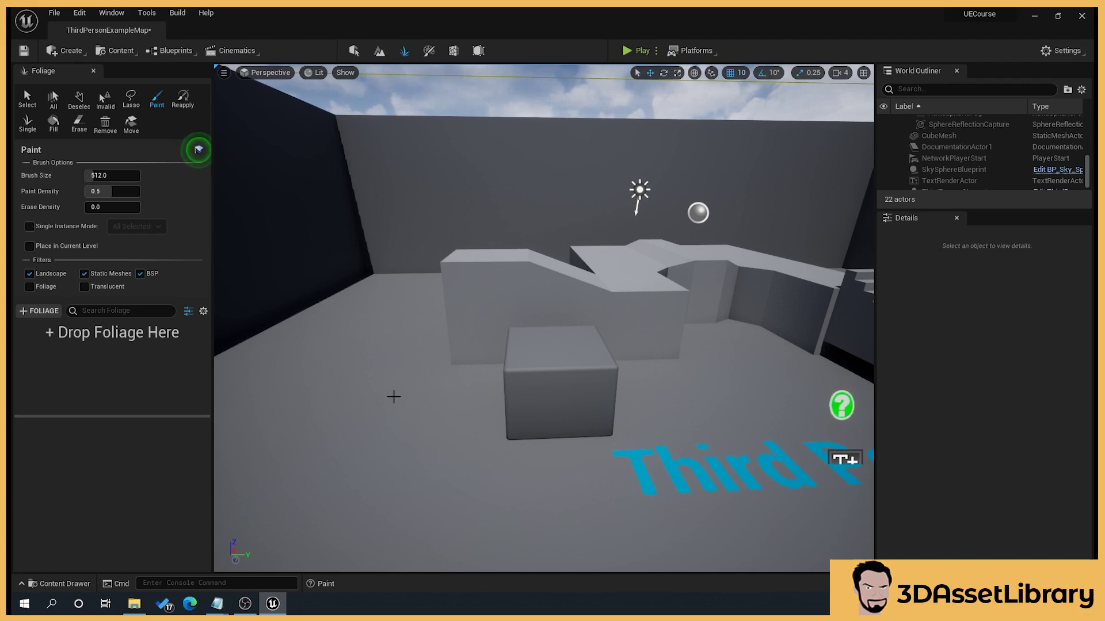
{"action": "right_click_drag", "start_coordinate": [401, 385], "coordinate": [368, 386]}
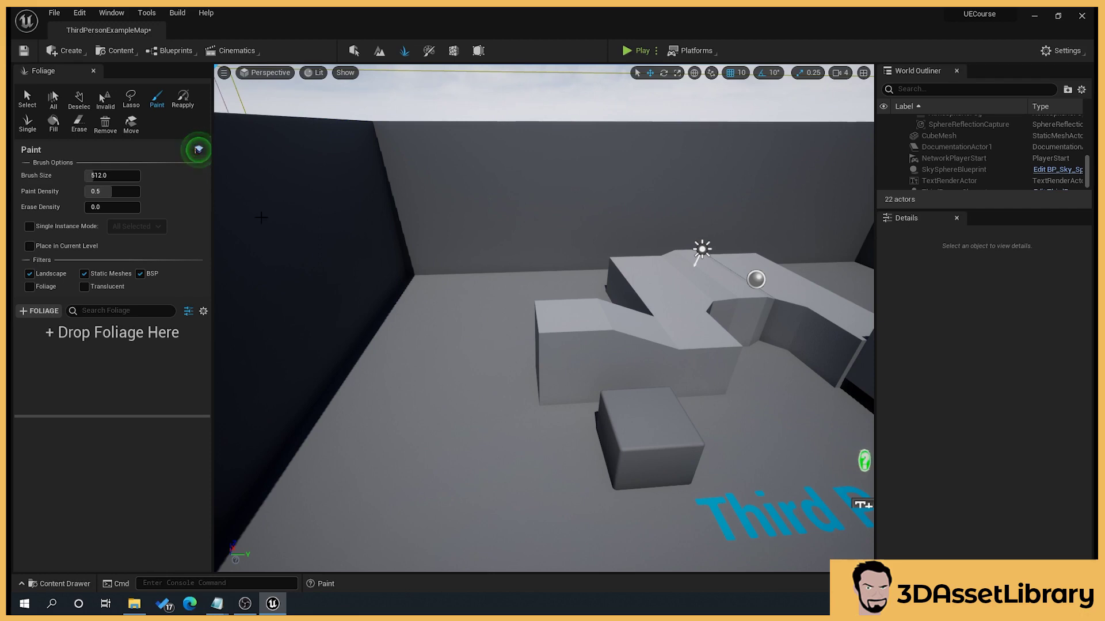
Step: Switch to Mesh Paint mode and select the walkway's left arm mesh for a close view of its front face
{"action": "left_click", "coordinate": [429, 51]}
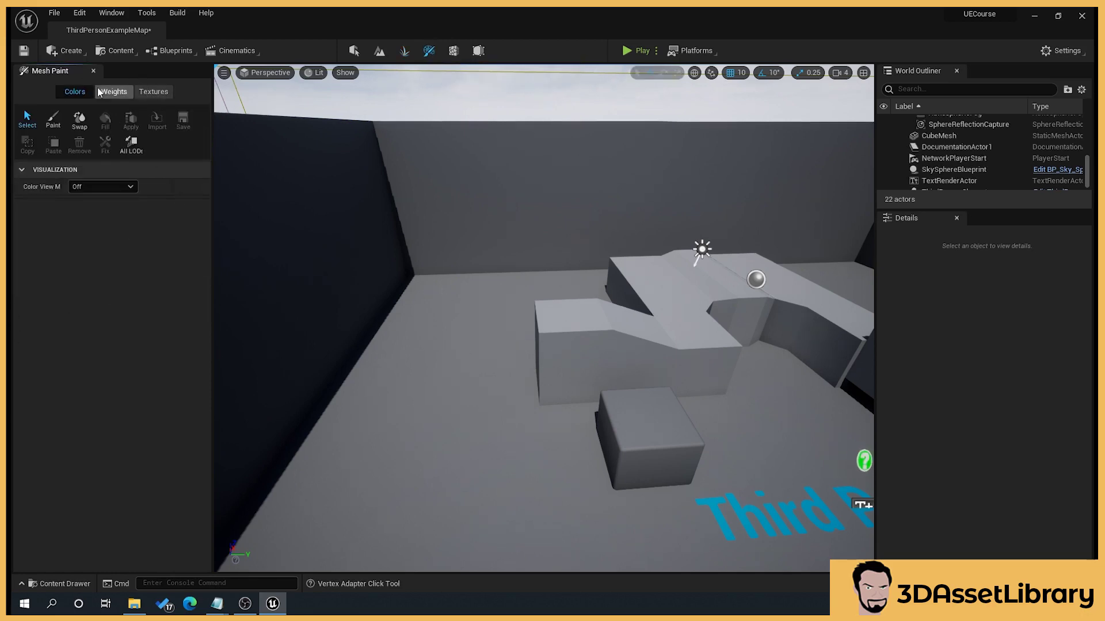
{"action": "right_click_drag", "start_coordinate": [514, 300], "coordinate": [505, 255]}
{"action": "key", "text": "w"}
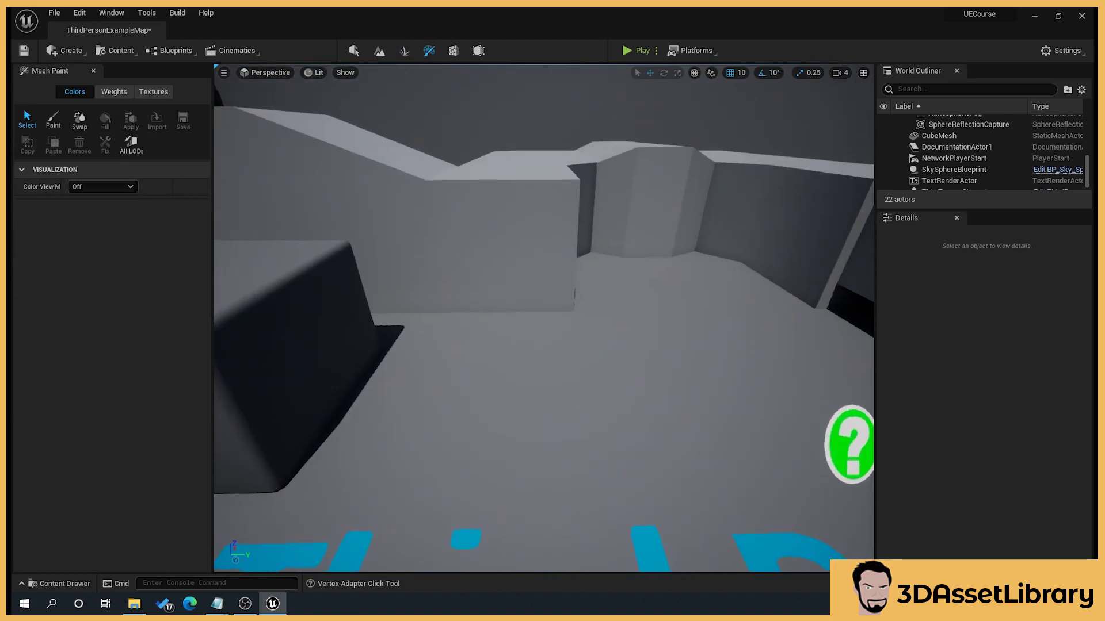
{"action": "left_click", "coordinate": [558, 216]}
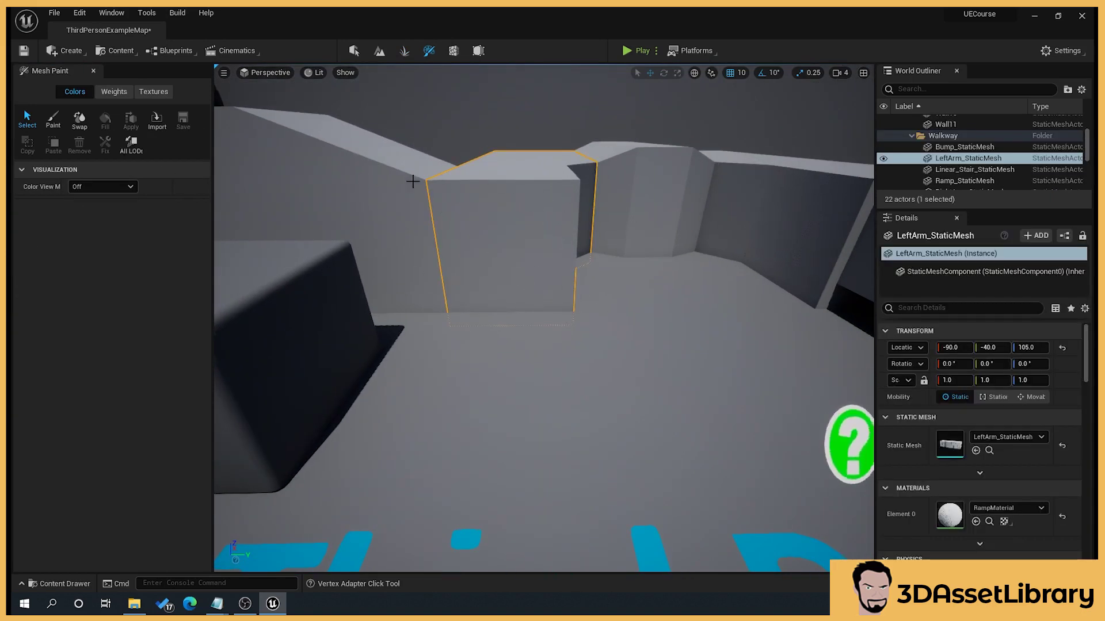
{"action": "scroll", "coordinate": [497, 288], "scroll_direction": "up", "scroll_amount": 3}
{"action": "mouse_move", "coordinate": [504, 278]}
{"action": "right_mouse_down"}
{"action": "mouse_move", "coordinate": [504, 265]}
{"action": "mouse_move", "coordinate": [504, 288]}
{"action": "right_mouse_up"}
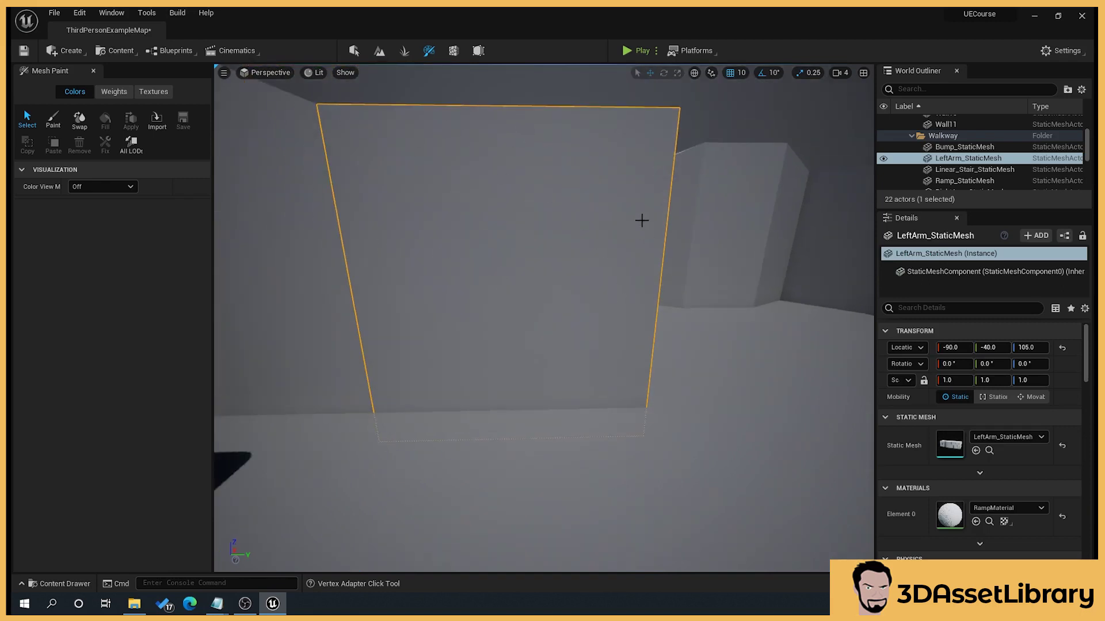
Step: Select the arena's back wall, return the selection to the walkway's left arm mesh, and inspect it from several distances
{"action": "left_click", "coordinate": [439, 90]}
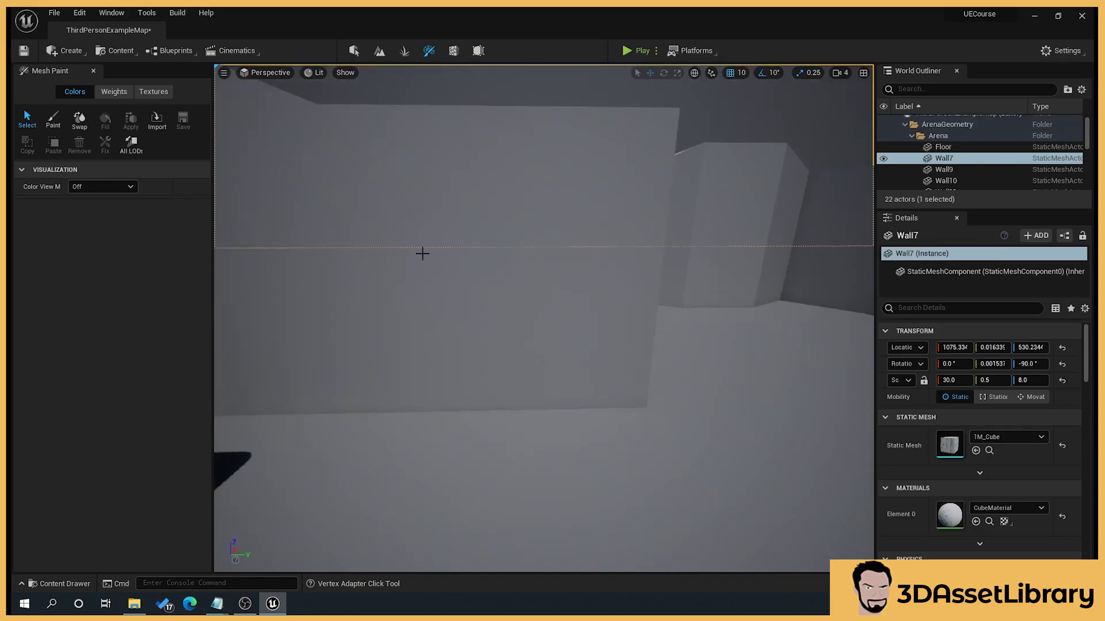
{"action": "left_click", "coordinate": [421, 256]}
{"action": "middle_click_drag", "start_coordinate": [477, 294], "coordinate": [407, 261]}
{"action": "scroll", "coordinate": [407, 261], "scroll_direction": "down", "scroll_amount": 5}
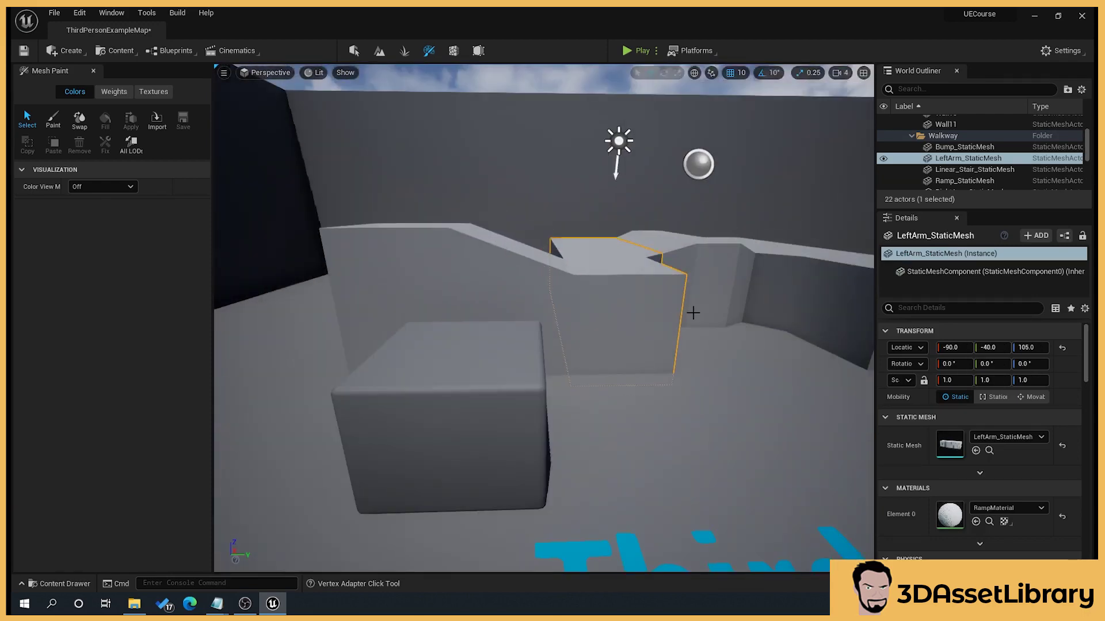
{"action": "middle_click_drag", "start_coordinate": [757, 264], "coordinate": [411, 288]}
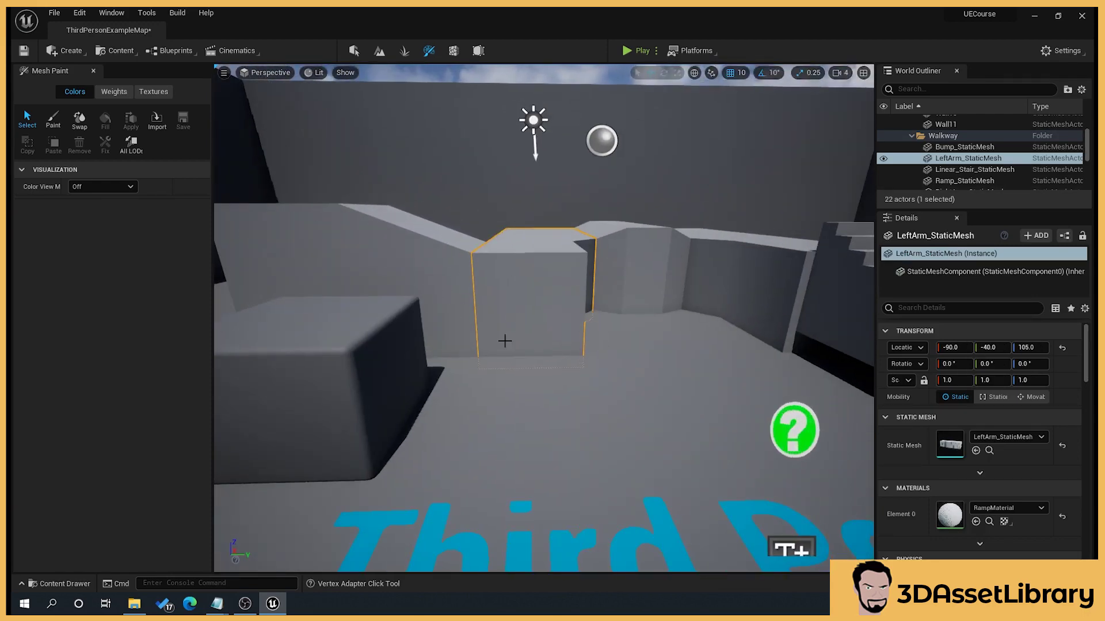
{"action": "scroll", "coordinate": [504, 341], "scroll_direction": "up", "scroll_amount": 5}
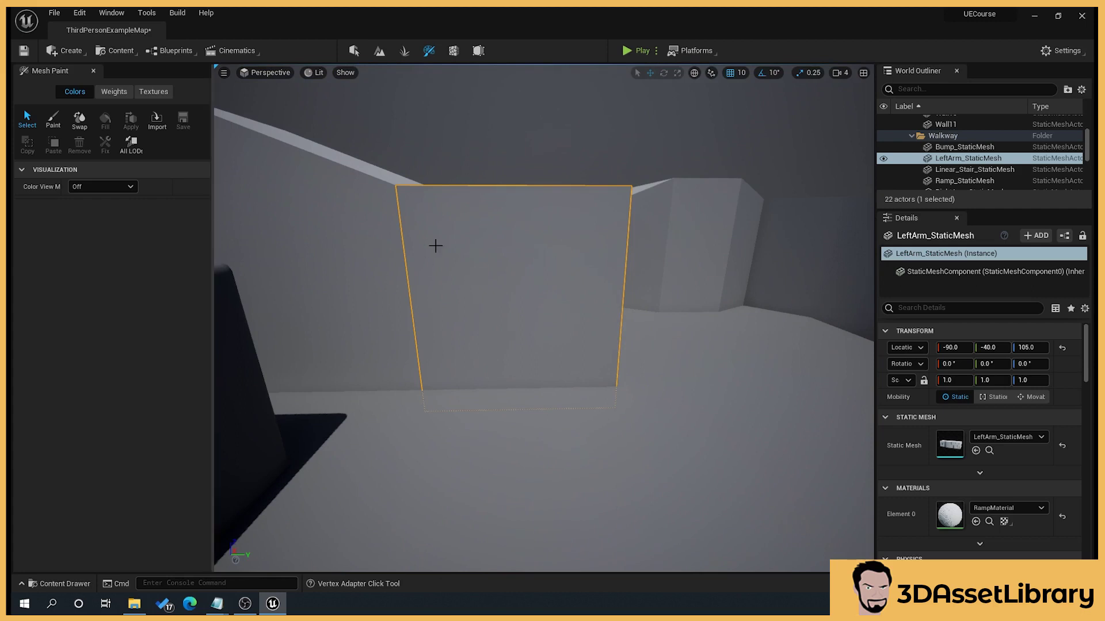
Step: Select the arena wall behind the walkway in Mesh Paint mode
{"action": "left_click", "coordinate": [466, 124]}
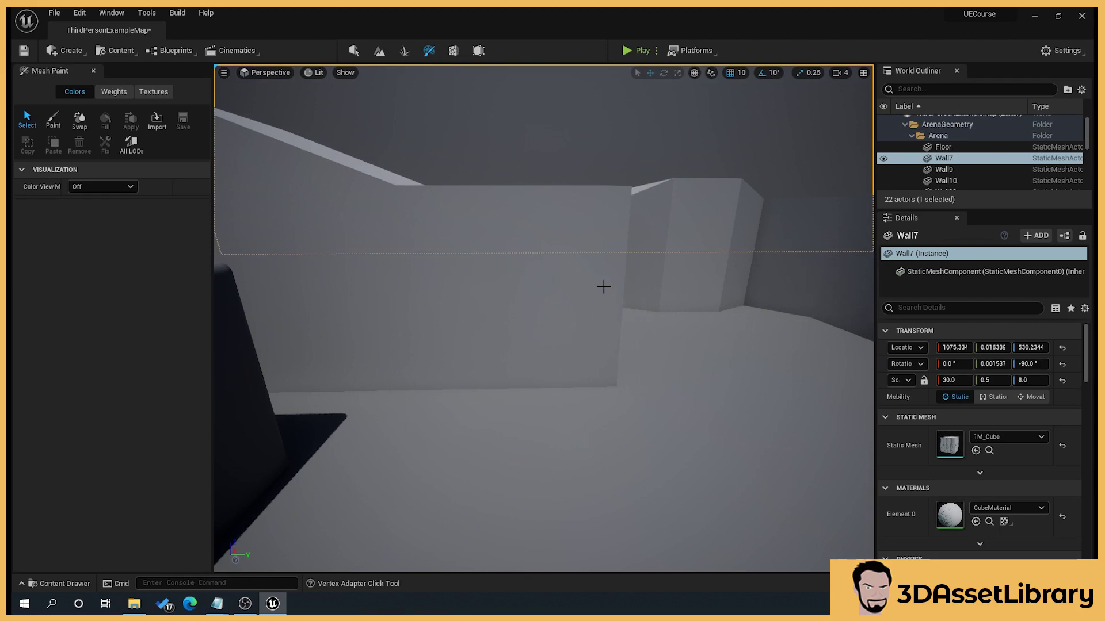
{"action": "middle_click_drag", "start_coordinate": [465, 305], "coordinate": [493, 305]}
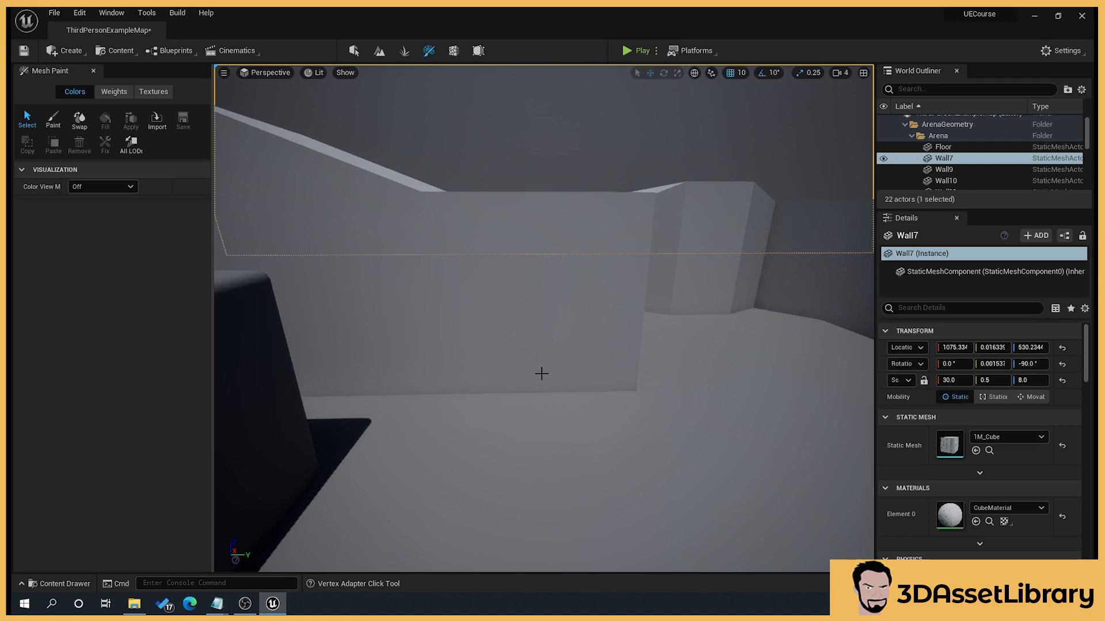
{"action": "middle_click_drag", "start_coordinate": [529, 311], "coordinate": [435, 374]}
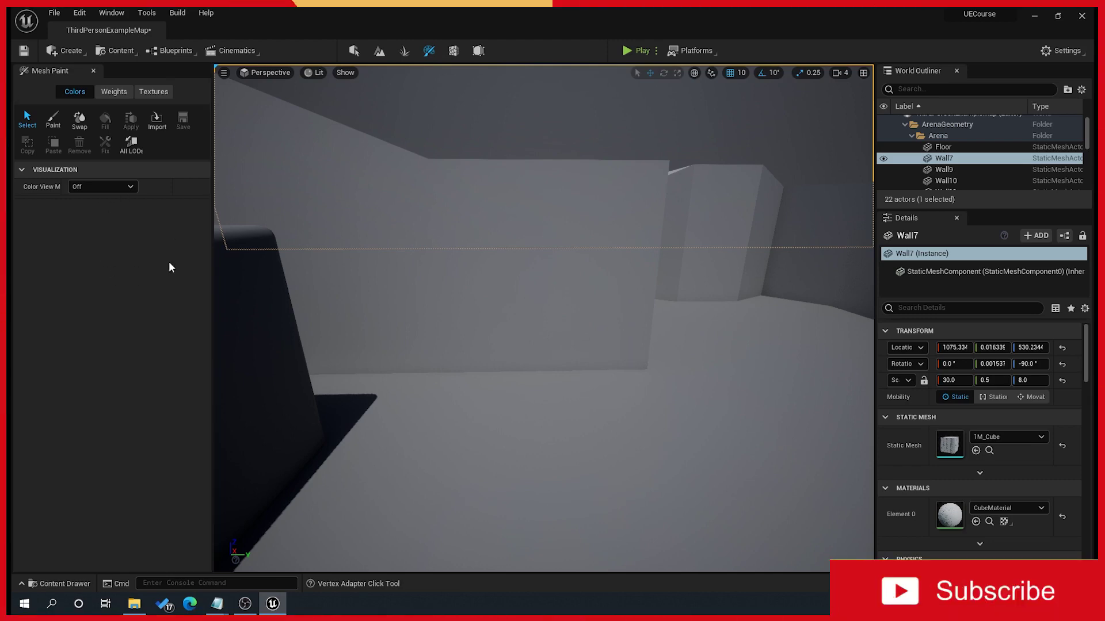
{"action": "right_click_drag", "start_coordinate": [559, 267], "coordinate": [560, 267]}
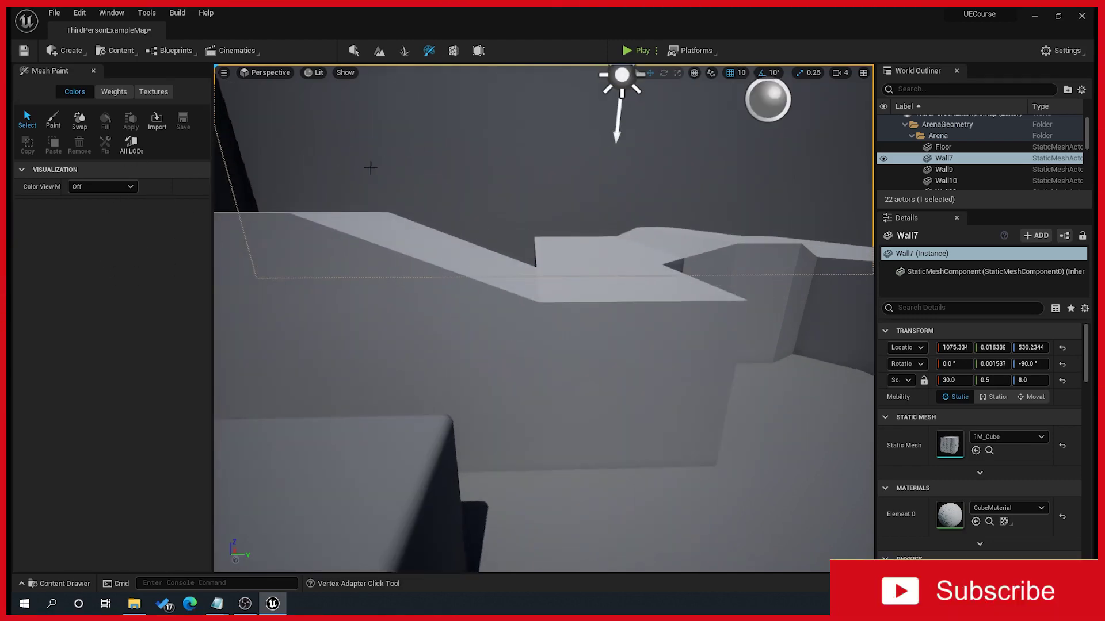
Step: Switch to Fracture mode and select the Lightmass importance volume around the arena
{"action": "left_click", "coordinate": [453, 50]}
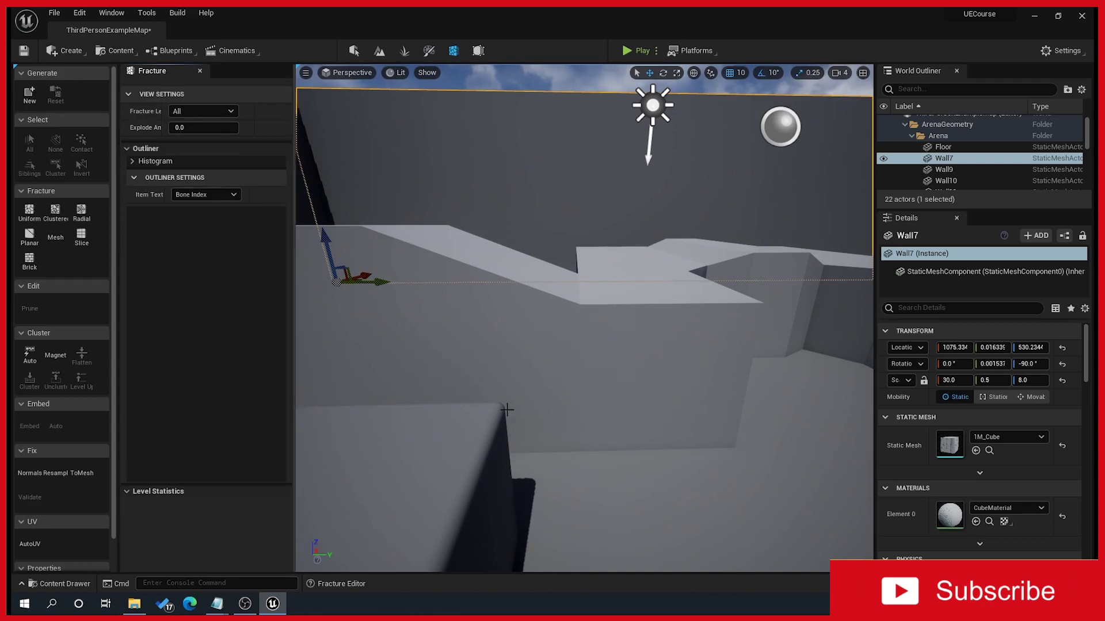
{"action": "scroll", "coordinate": [540, 411], "scroll_direction": "down", "scroll_amount": 5}
{"action": "left_click", "coordinate": [479, 97]}
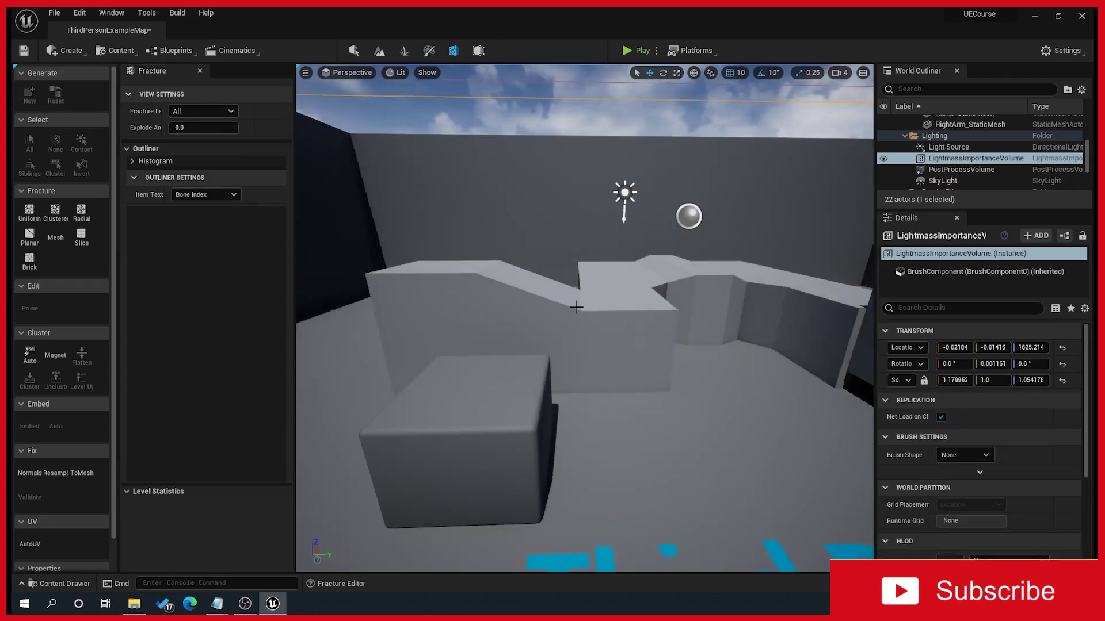
{"action": "middle_click_drag", "start_coordinate": [577, 305], "coordinate": [389, 201]}
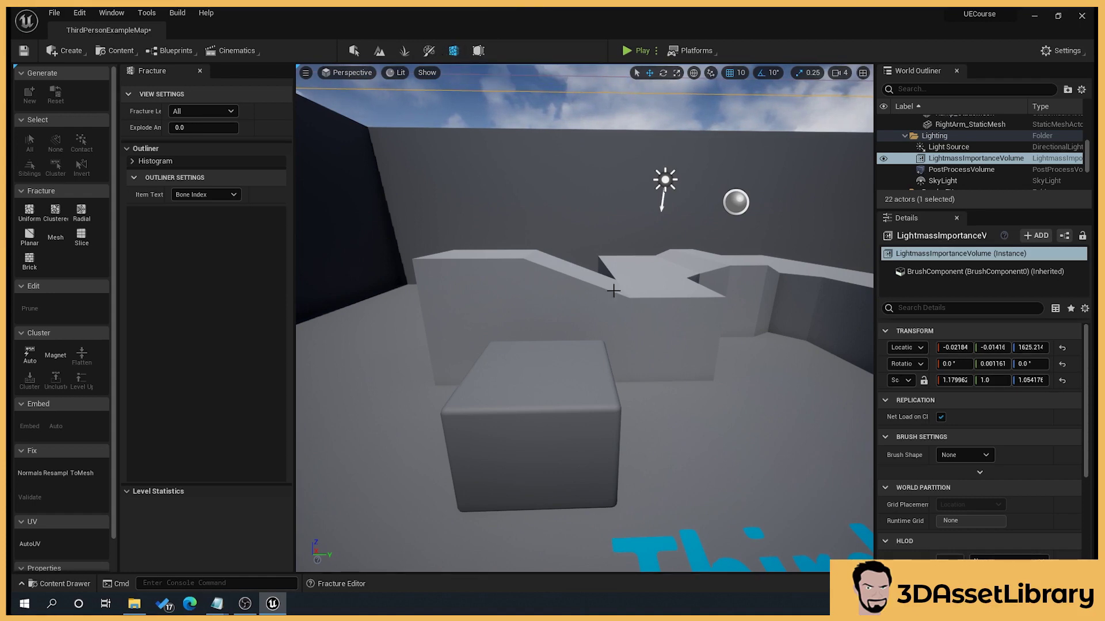
{"action": "middle_click_drag", "start_coordinate": [472, 358], "coordinate": [449, 312]}
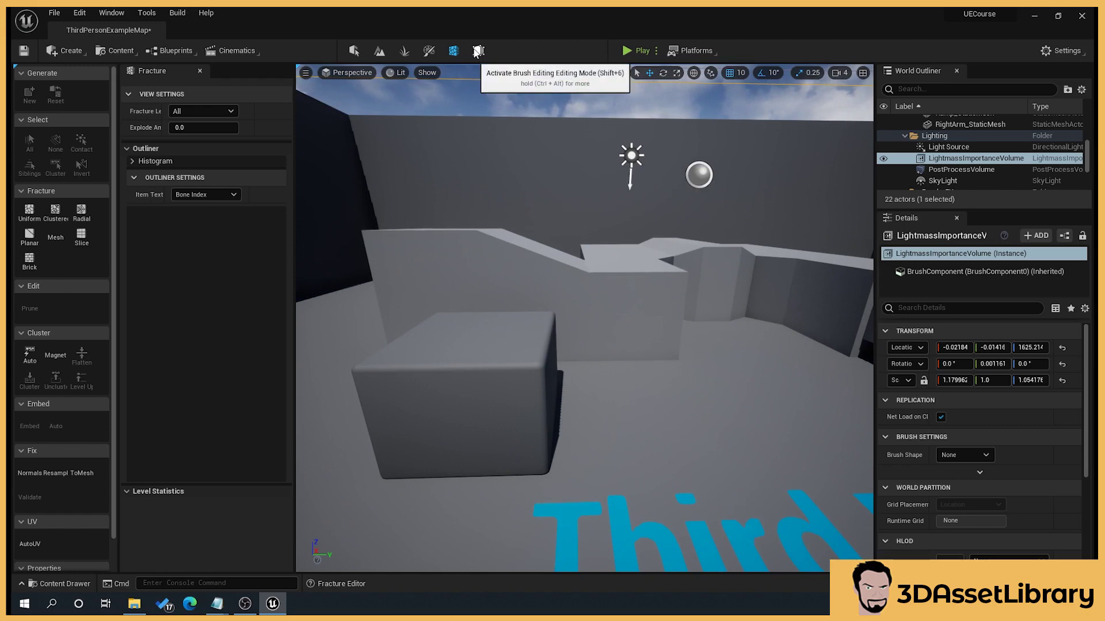
Step: Switch to Brush Editing mode and select the walkway's ramp mesh, followed by its left arm mesh
{"action": "left_click", "coordinate": [476, 51]}
{"action": "mouse_move", "coordinate": [507, 313]}
{"action": "middle_mouse_down"}
{"action": "mouse_move", "coordinate": [554, 288]}
{"action": "mouse_move", "coordinate": [486, 316]}
{"action": "mouse_move", "coordinate": [569, 355]}
{"action": "middle_mouse_up"}
{"action": "left_click", "coordinate": [336, 299]}
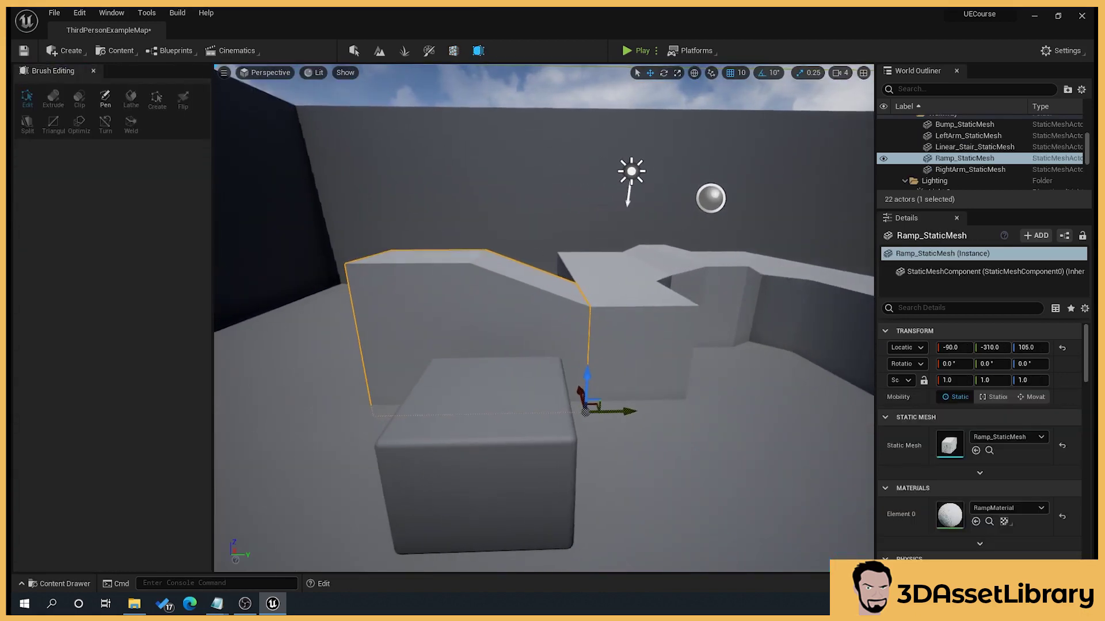
{"action": "middle_click_drag", "start_coordinate": [505, 345], "coordinate": [507, 345]}
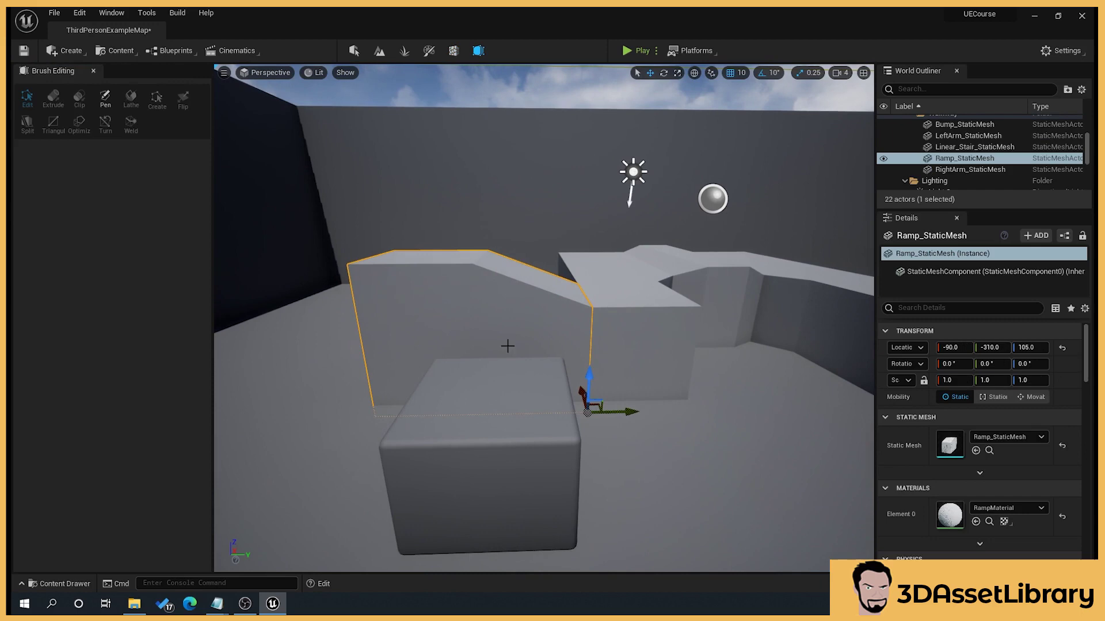
{"action": "mouse_move", "coordinate": [596, 334]}
{"action": "middle_mouse_down"}
{"action": "mouse_move", "coordinate": [406, 320]}
{"action": "mouse_move", "coordinate": [484, 332]}
{"action": "middle_mouse_up"}
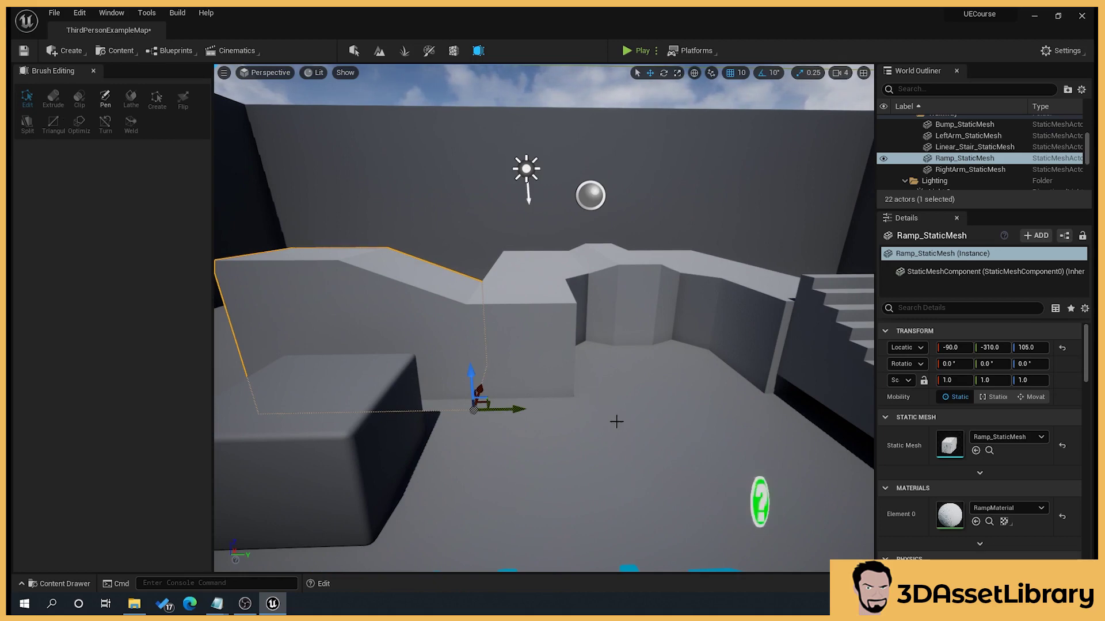
{"action": "left_click", "coordinate": [509, 315]}
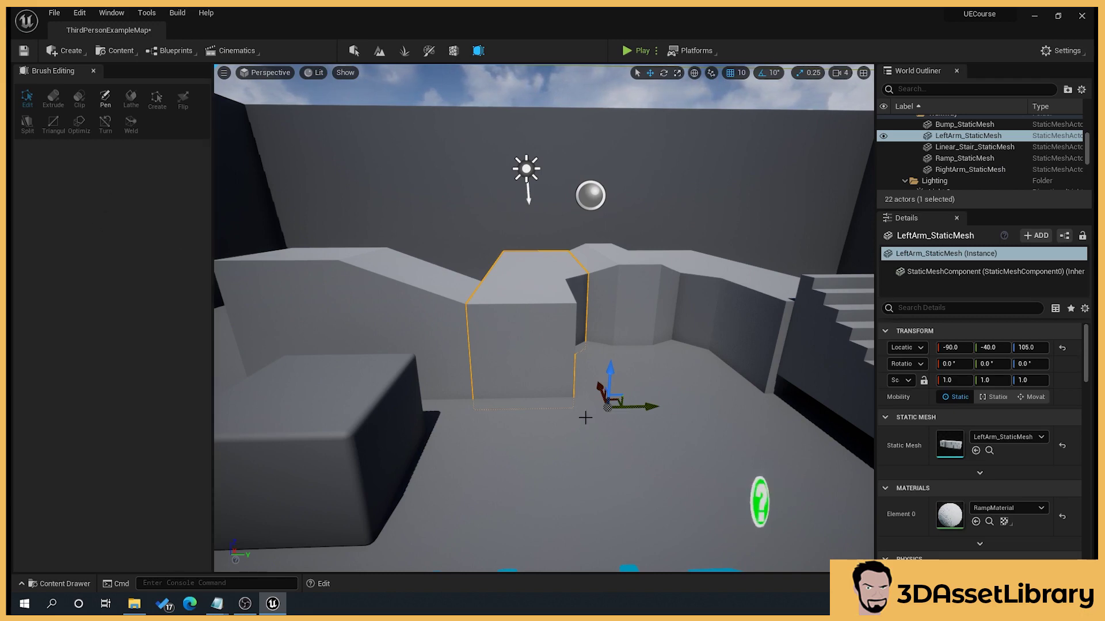
{"action": "middle_click_drag", "start_coordinate": [585, 418], "coordinate": [535, 326]}
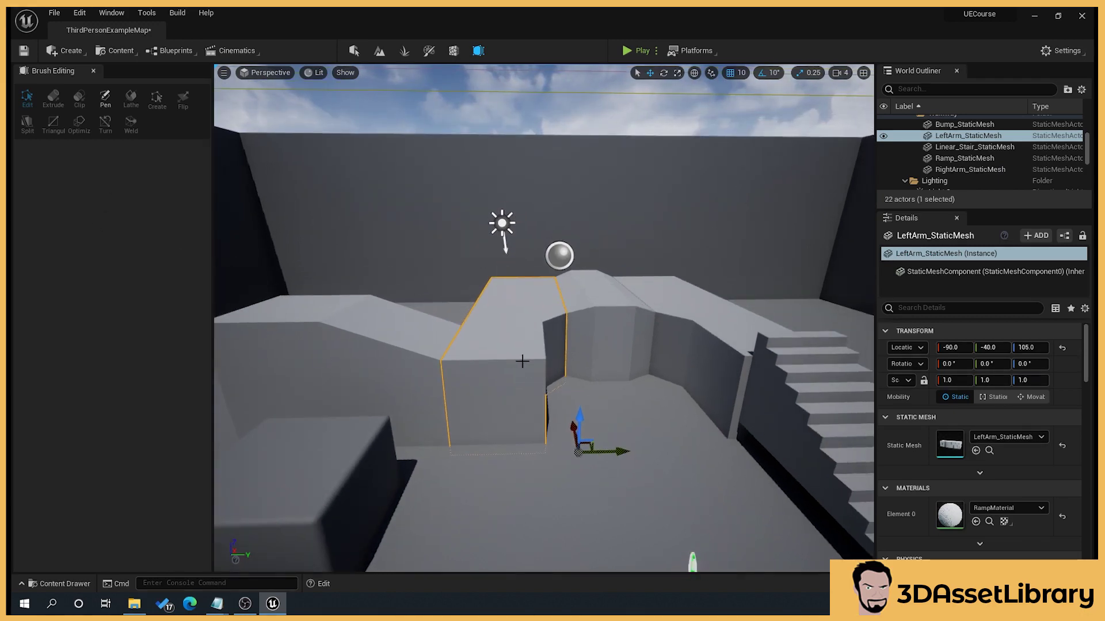